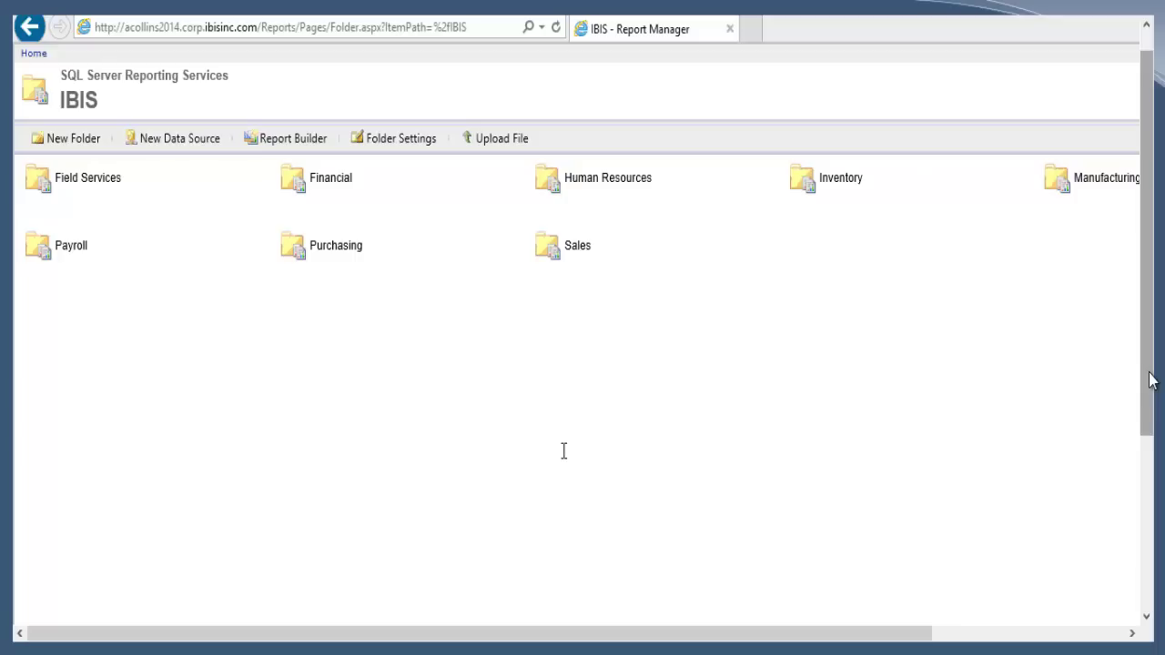
- In the Sales folder, open the Manage pages of the Monthly Sales by Sales Territory report
click(578, 247)
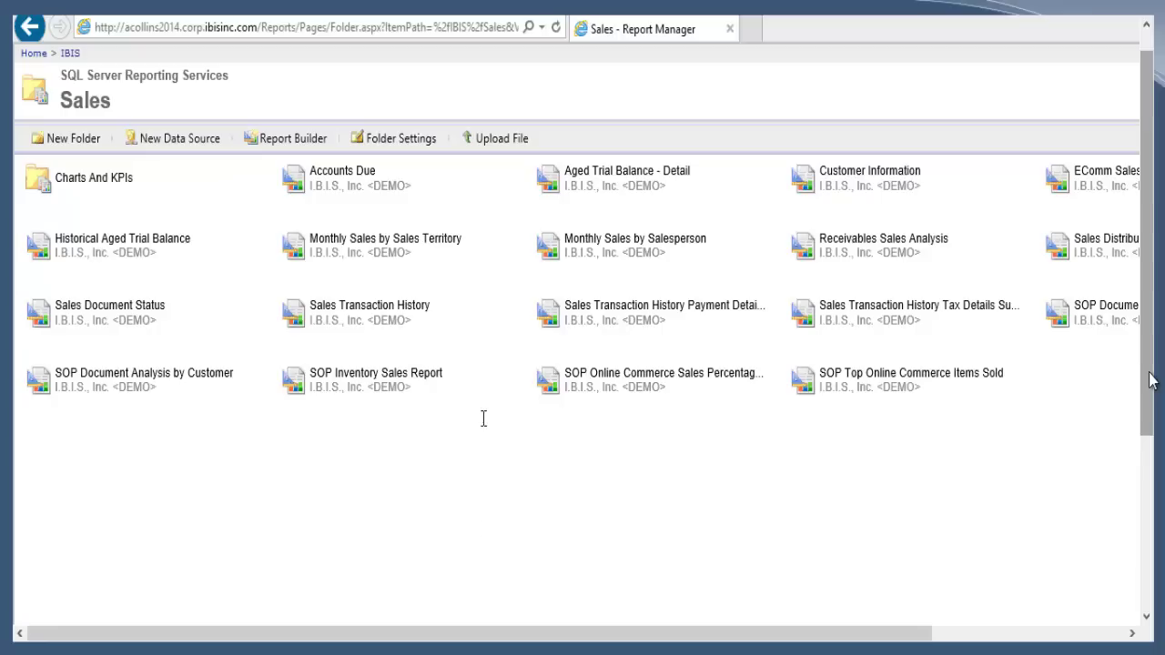
mouse_move(523, 259)
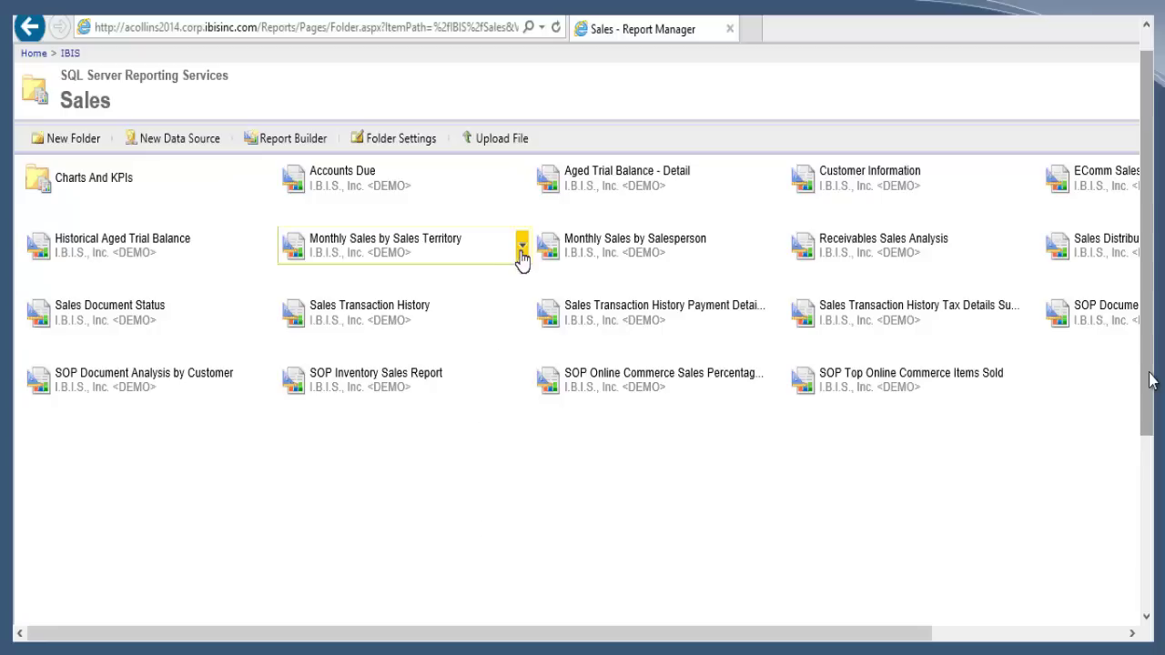
click(523, 260)
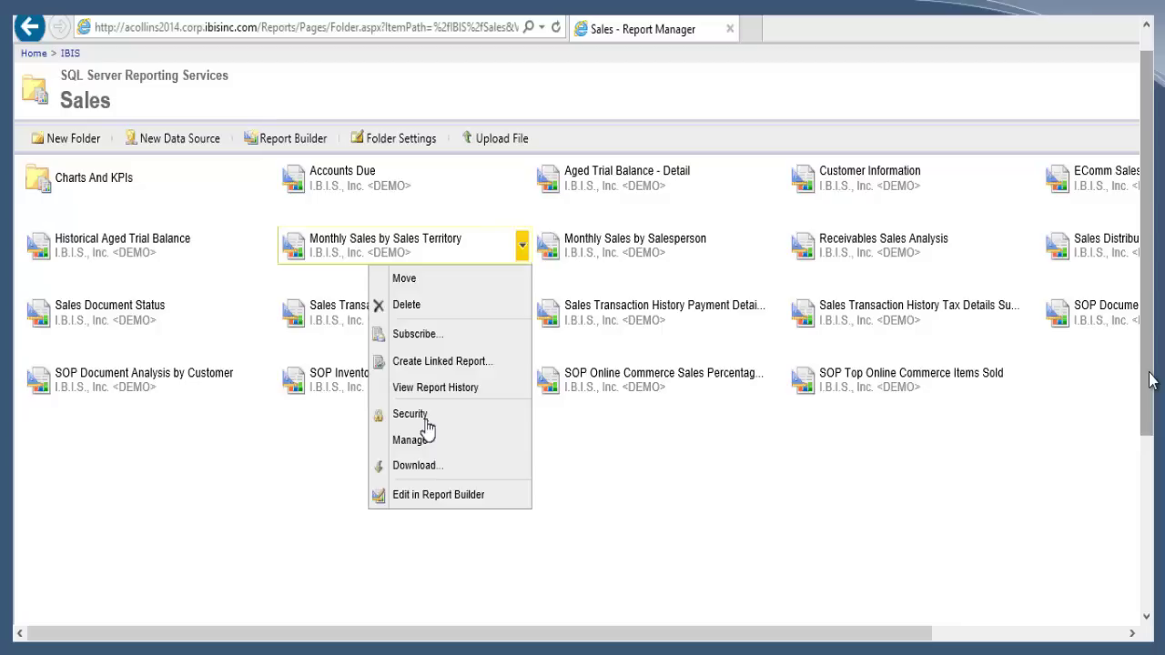
click(425, 453)
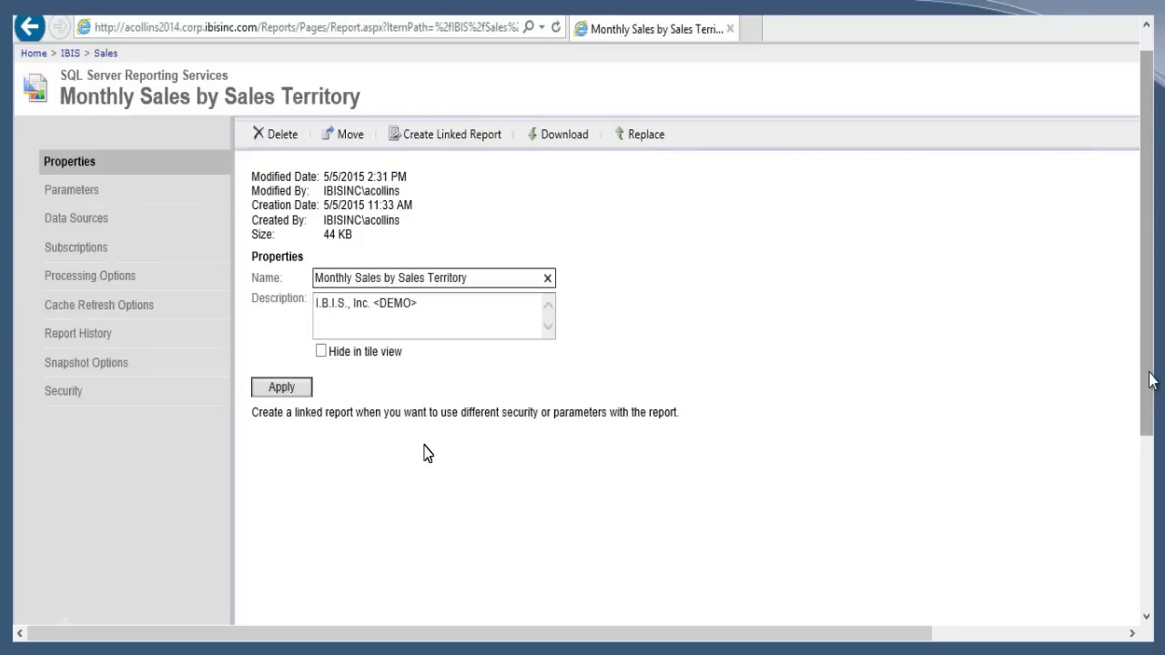
- List the territory report's subscriptions to see the Monthly - Sales Territories timed subscription
click(155, 259)
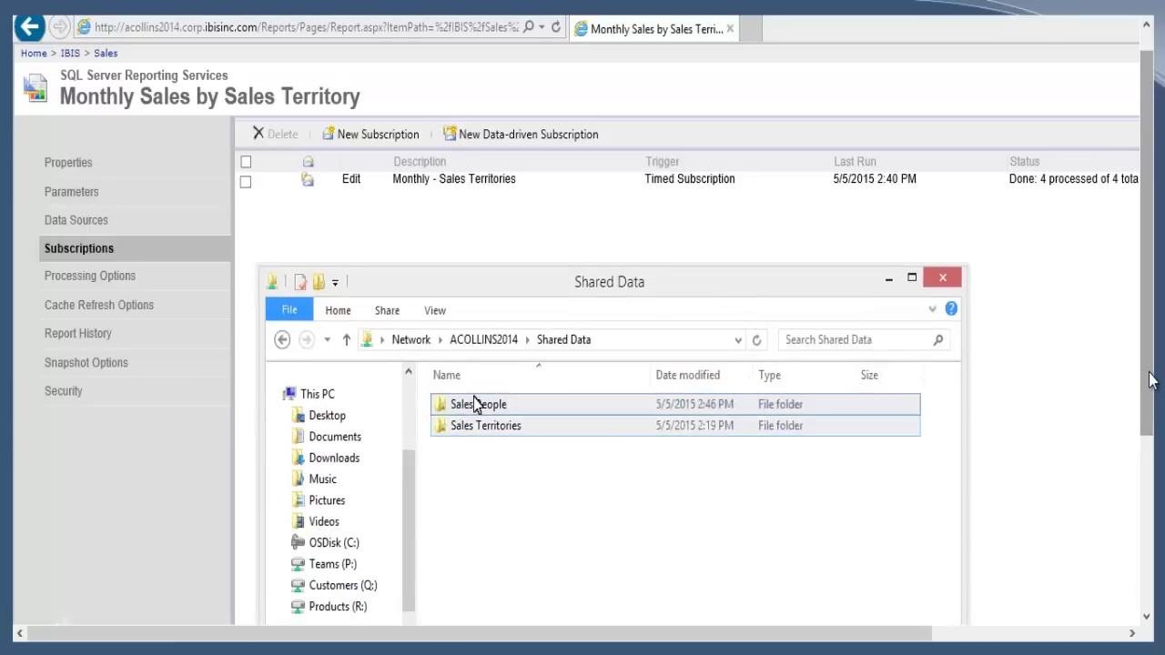
- Confirm Sales People\FL01 is empty and Sales Territories\FL01 holds 20150505FL01.xlsx
double_click(473, 410)
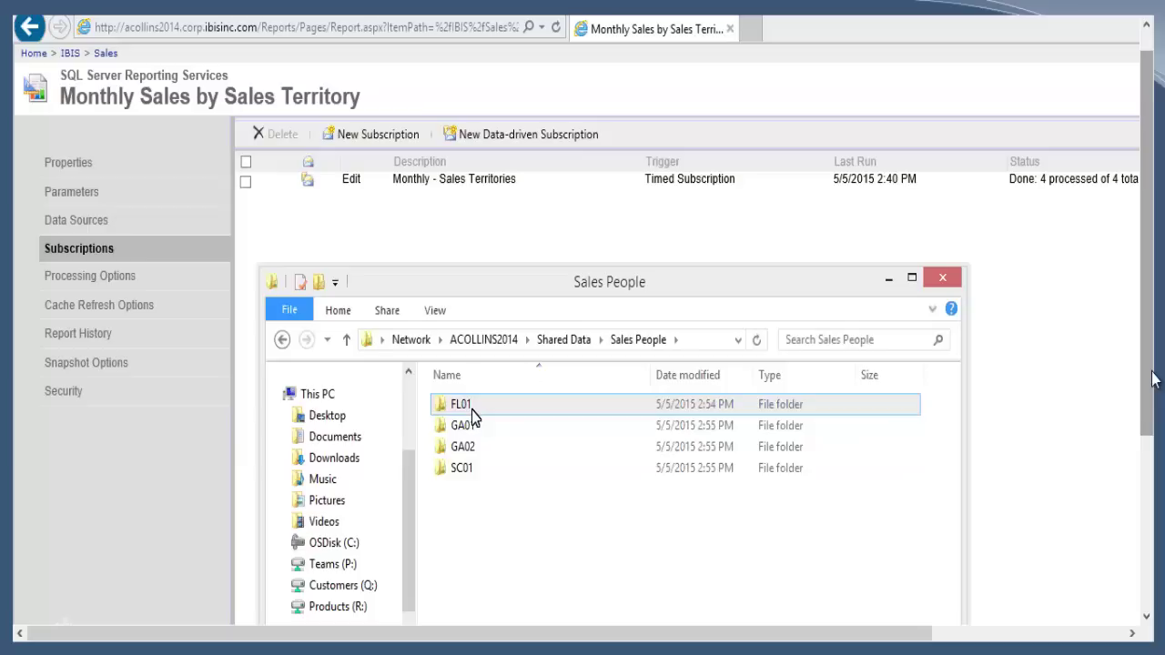
double_click(464, 405)
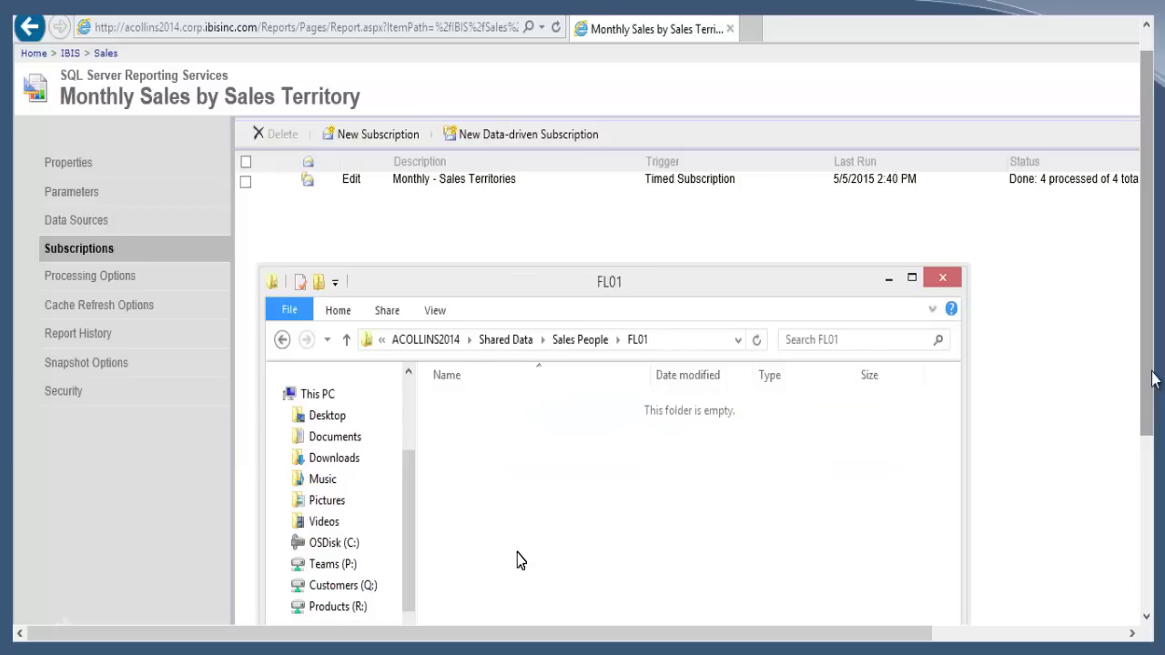
click(498, 349)
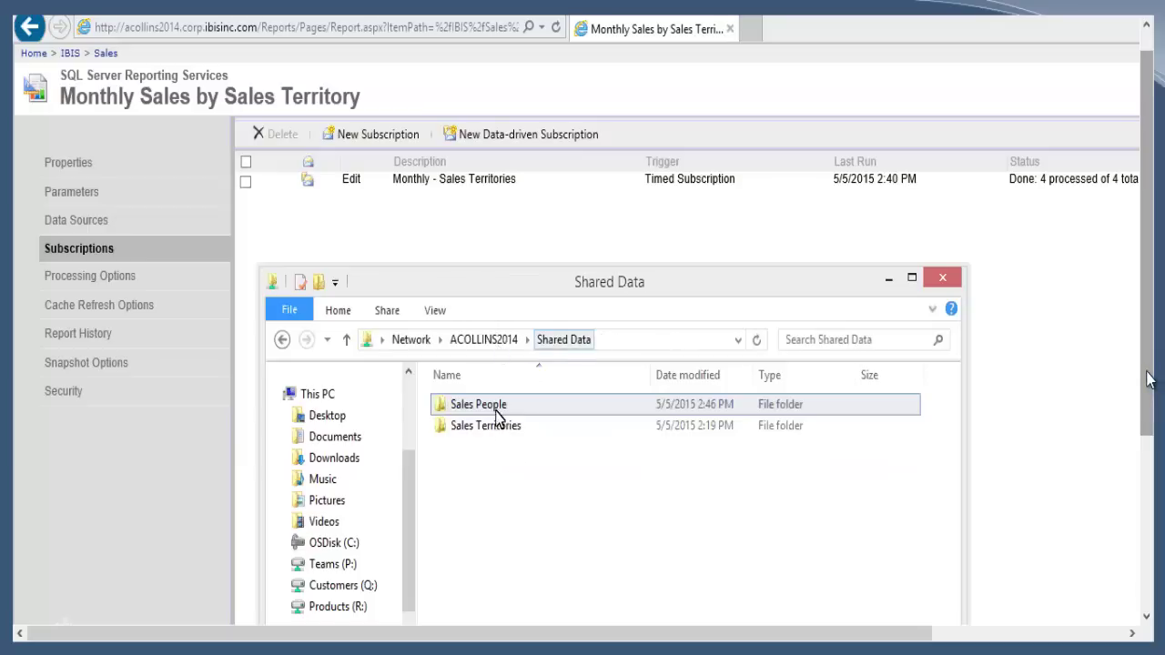
double_click(489, 428)
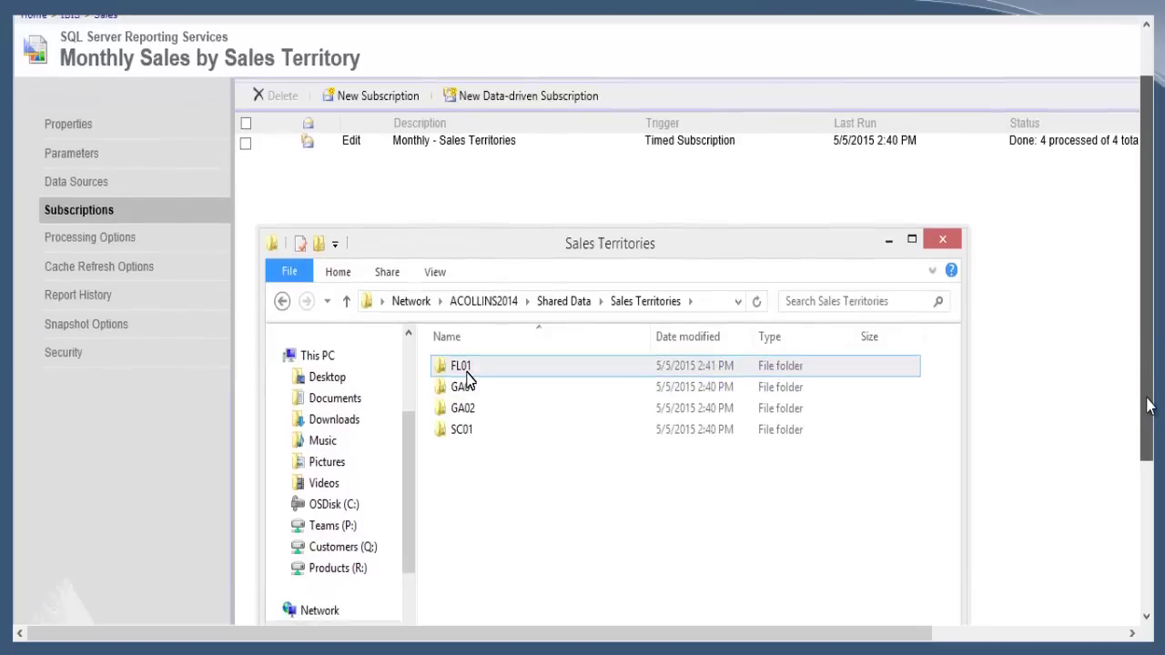
double_click(464, 381)
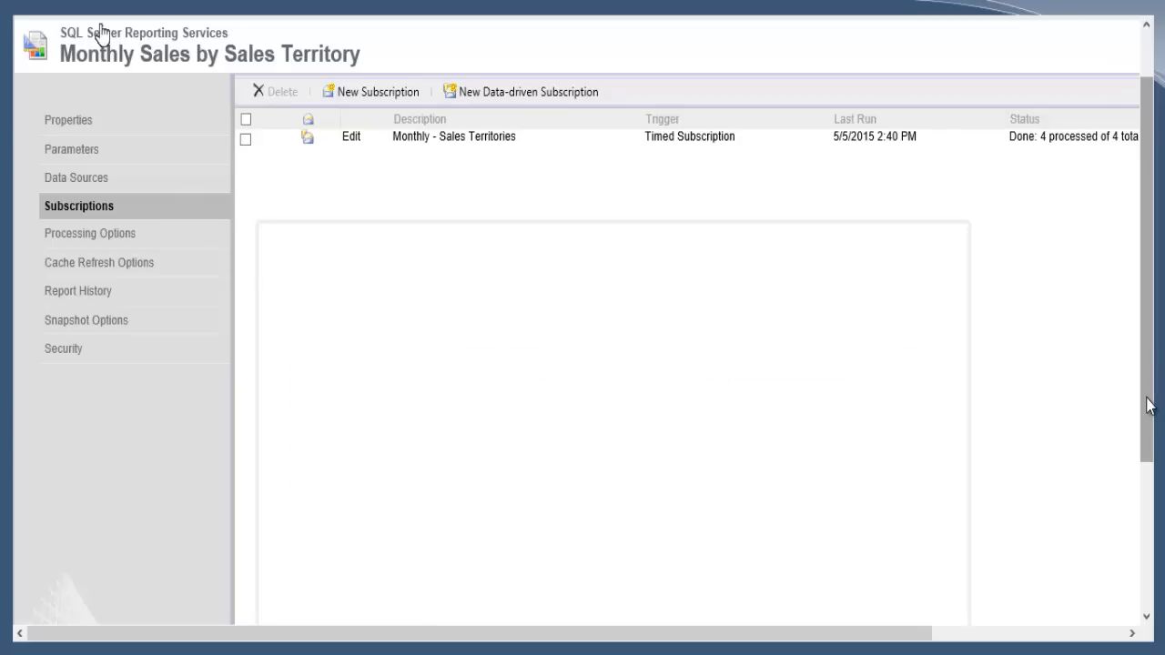
- Open the Subscriptions page of Monthly Sales by Salesperson in the Sales folder
click(104, 18)
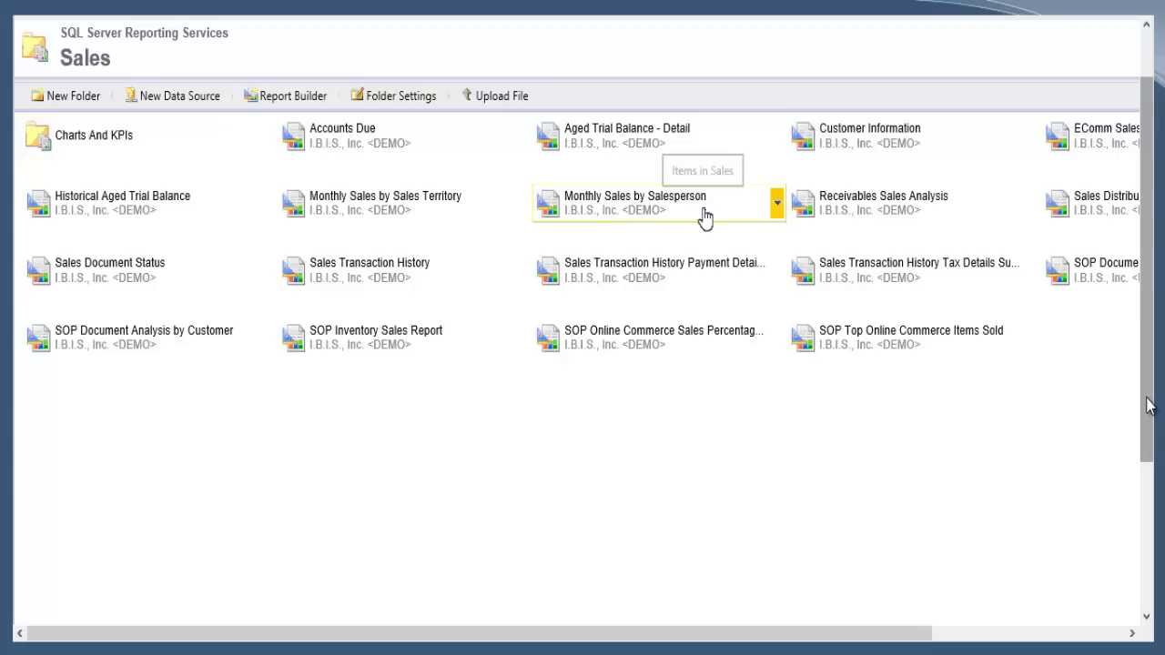
click(777, 205)
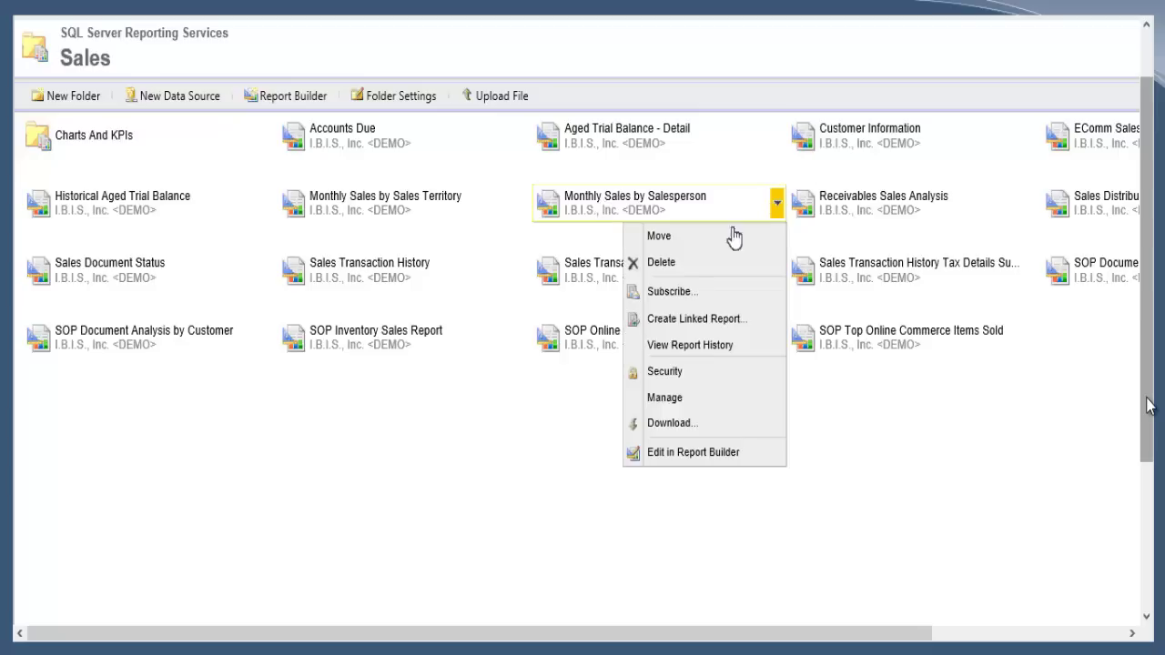
click(665, 399)
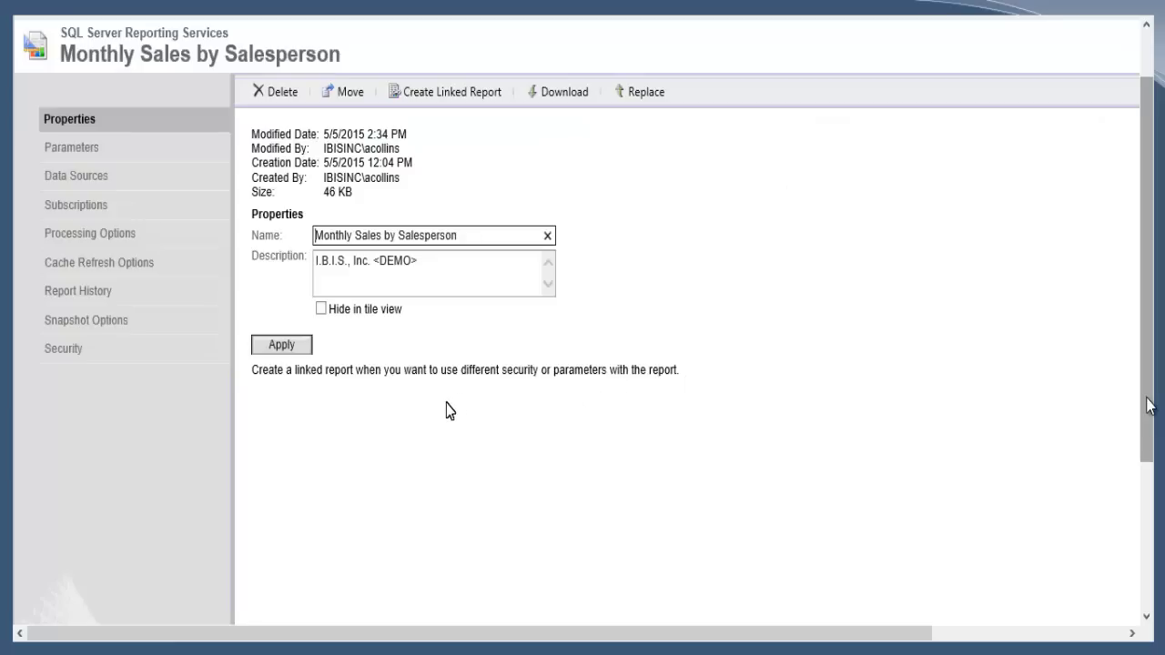
click(126, 217)
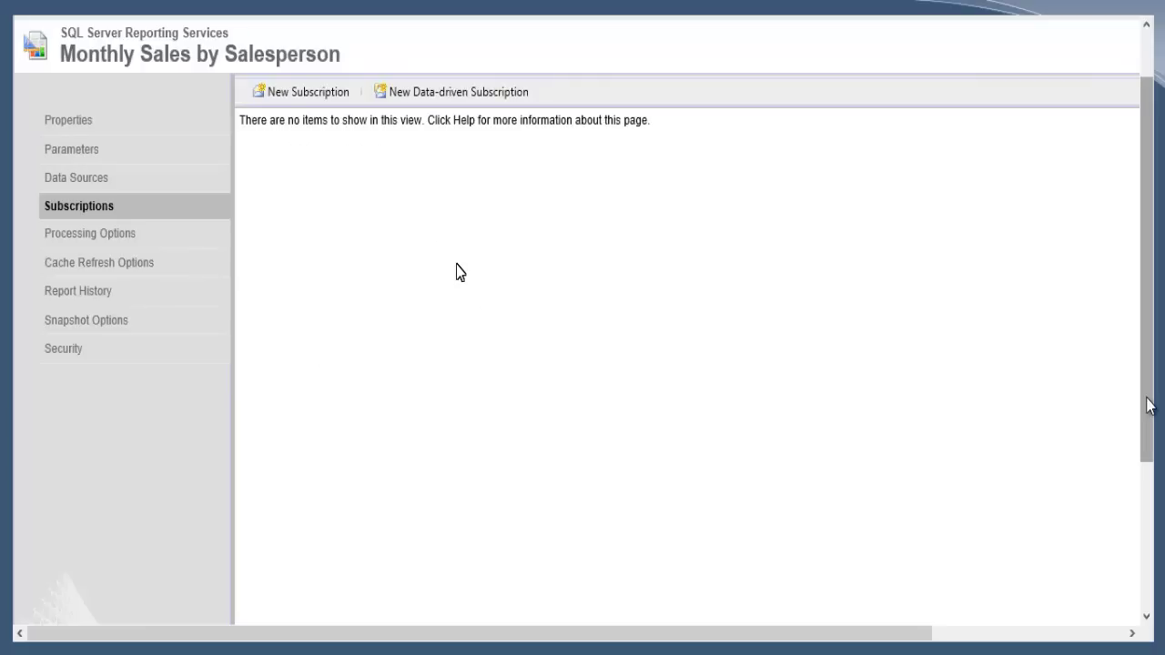
- Create data-driven subscription 'Monthly - Sales People' using Windows File Share delivery and a shared data source
click(445, 94)
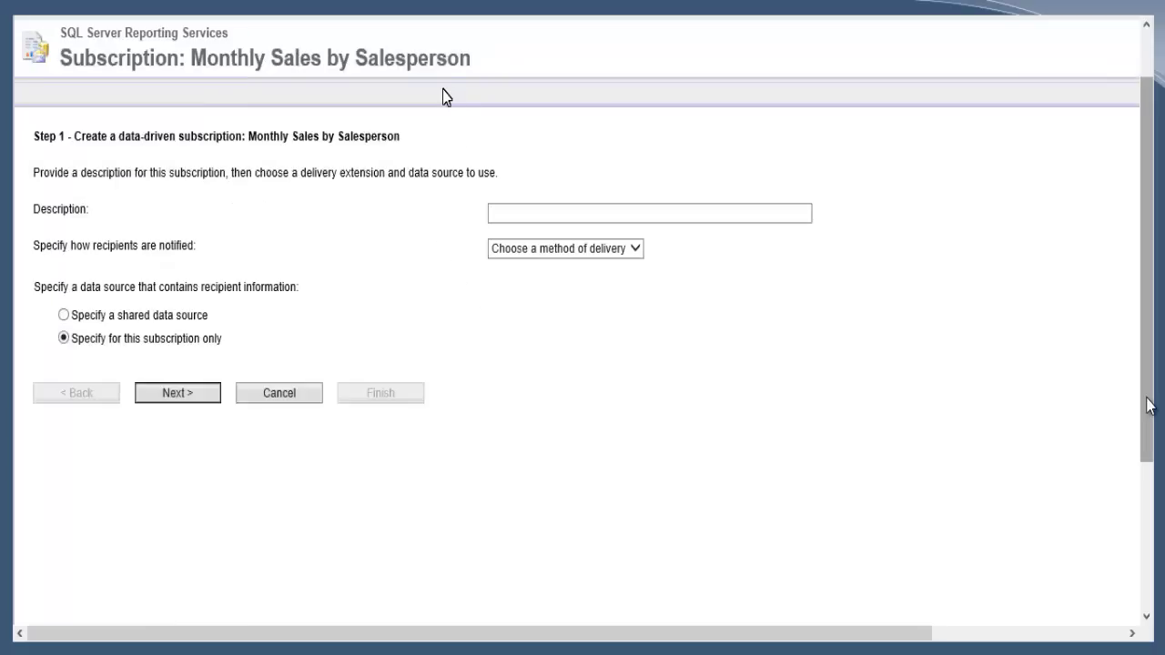
click(521, 213)
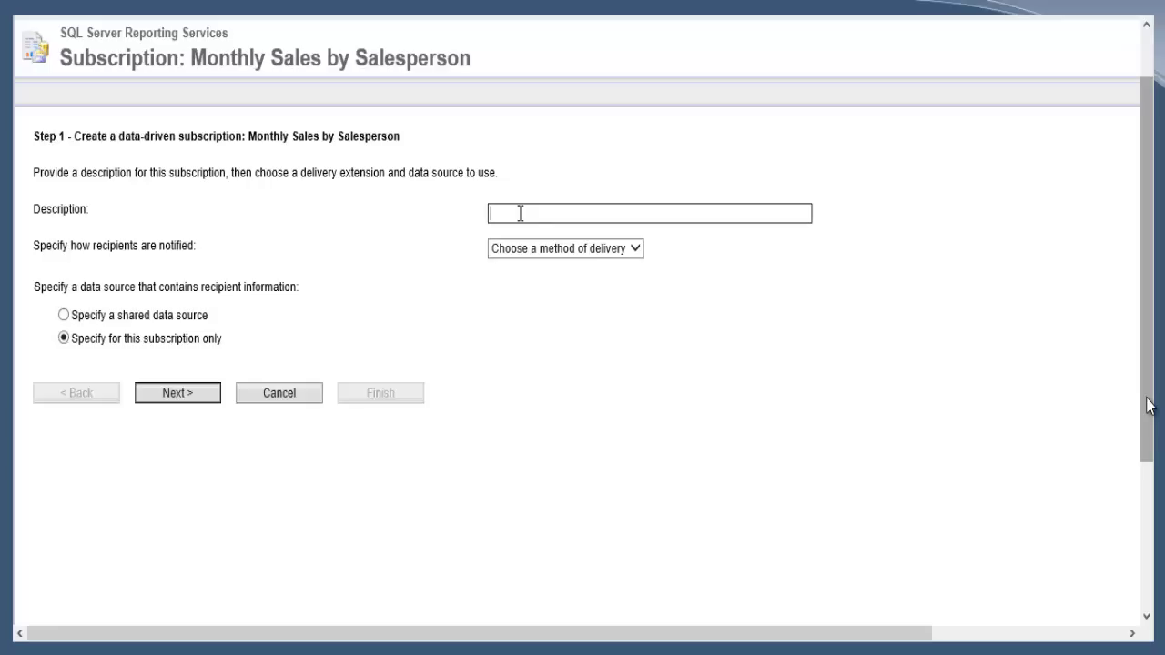
text(Monthly - Sales People)
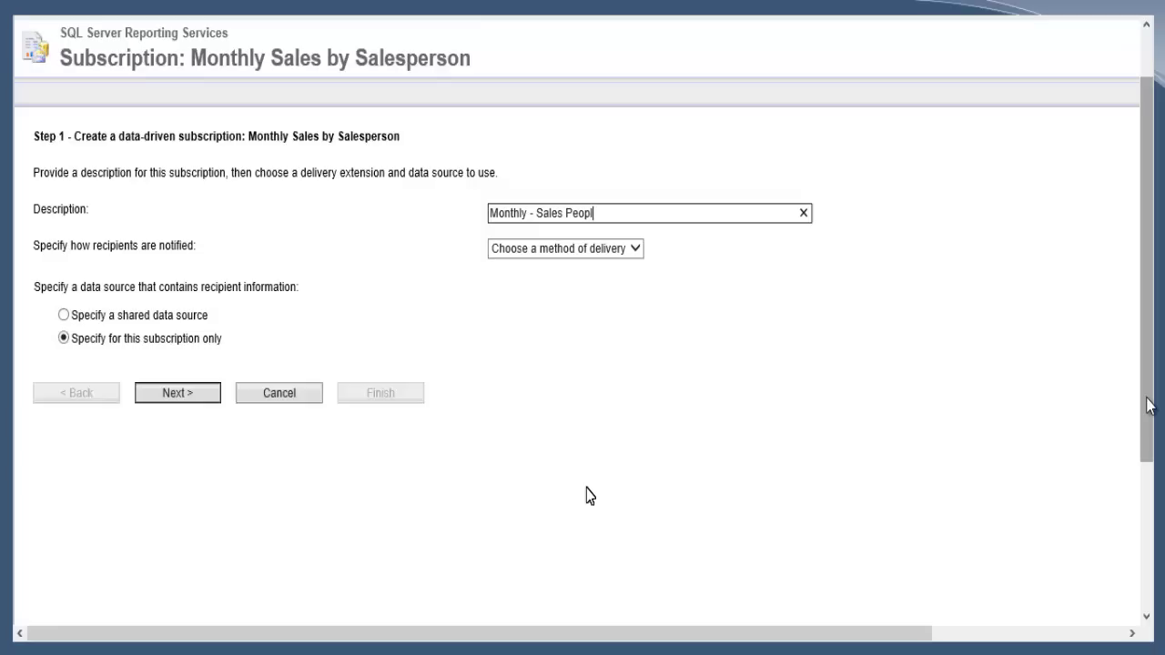
click(635, 249)
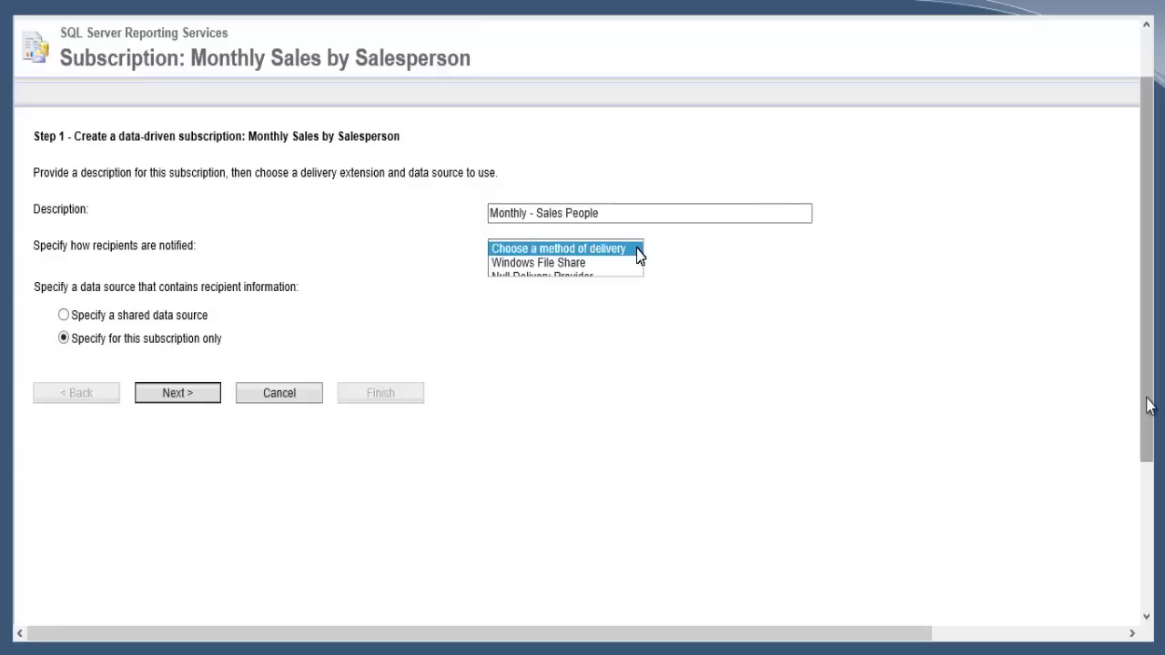
click(582, 263)
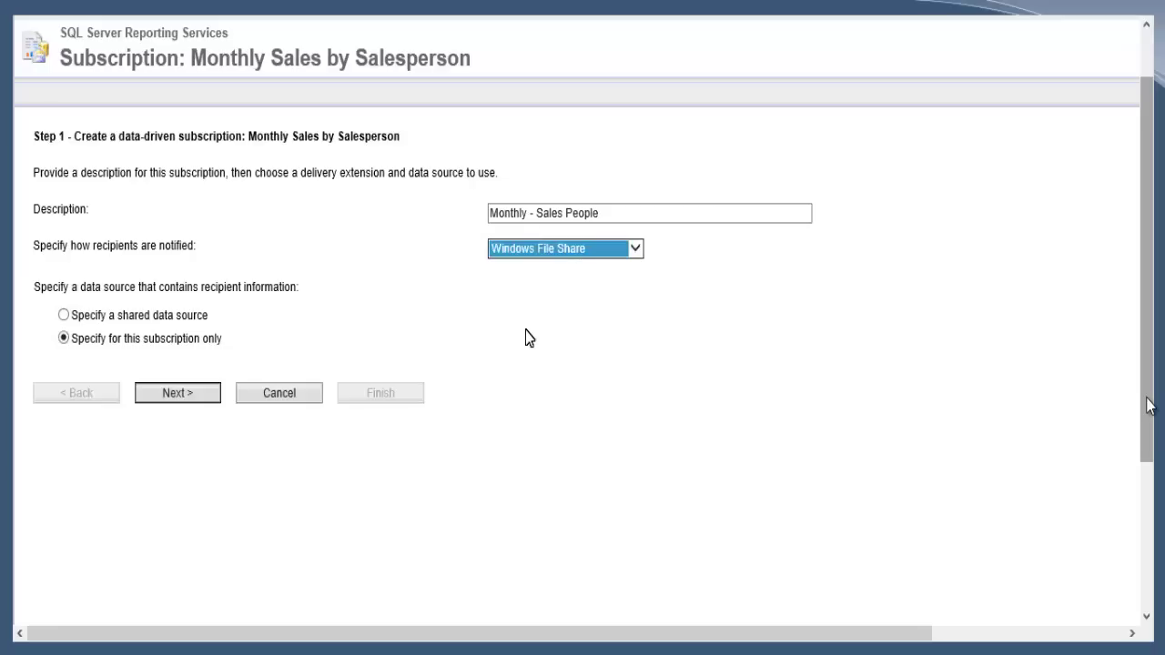
click(63, 316)
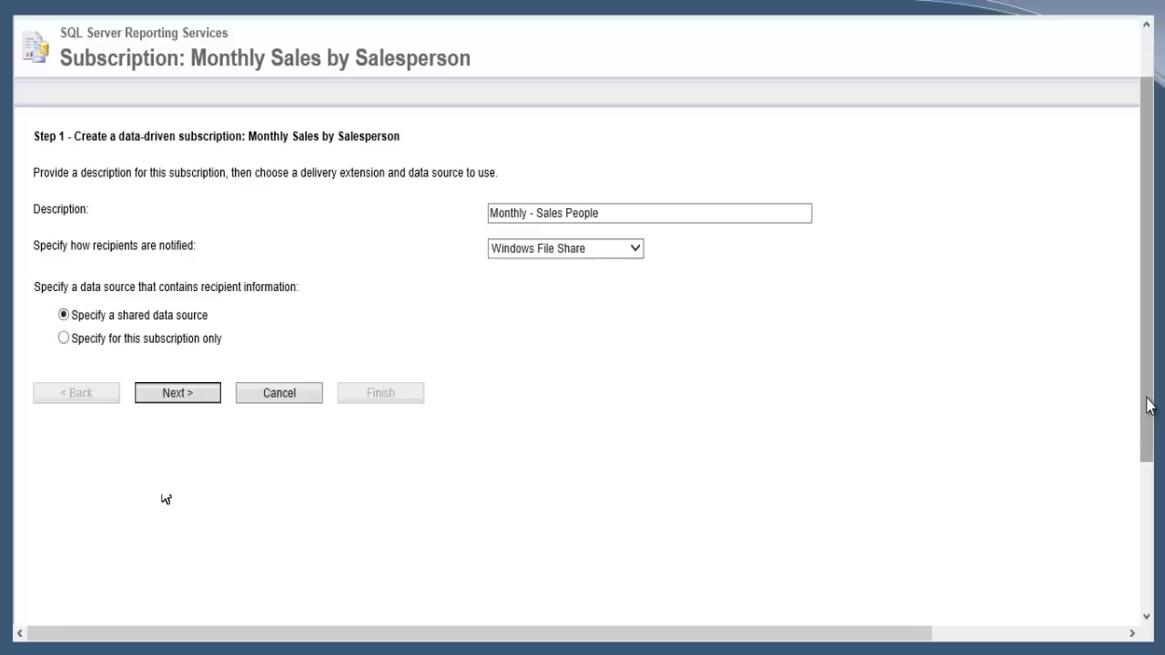
click(179, 397)
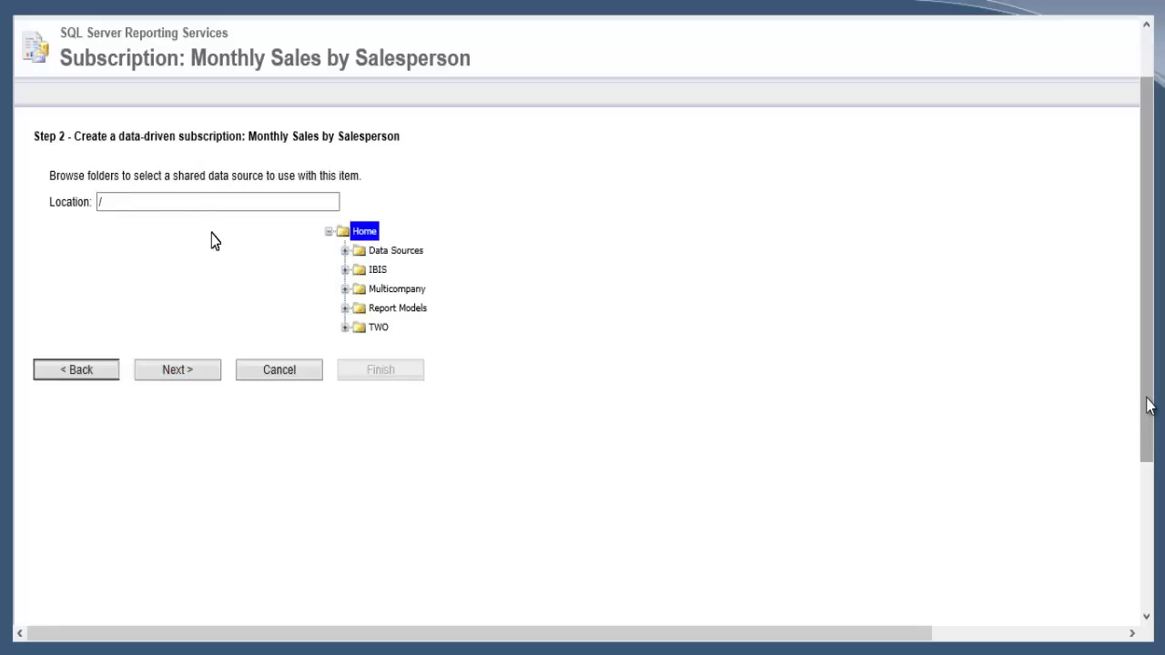
- Select the GPSUBS shared data source under Data Sources and continue to Step 3
click(345, 253)
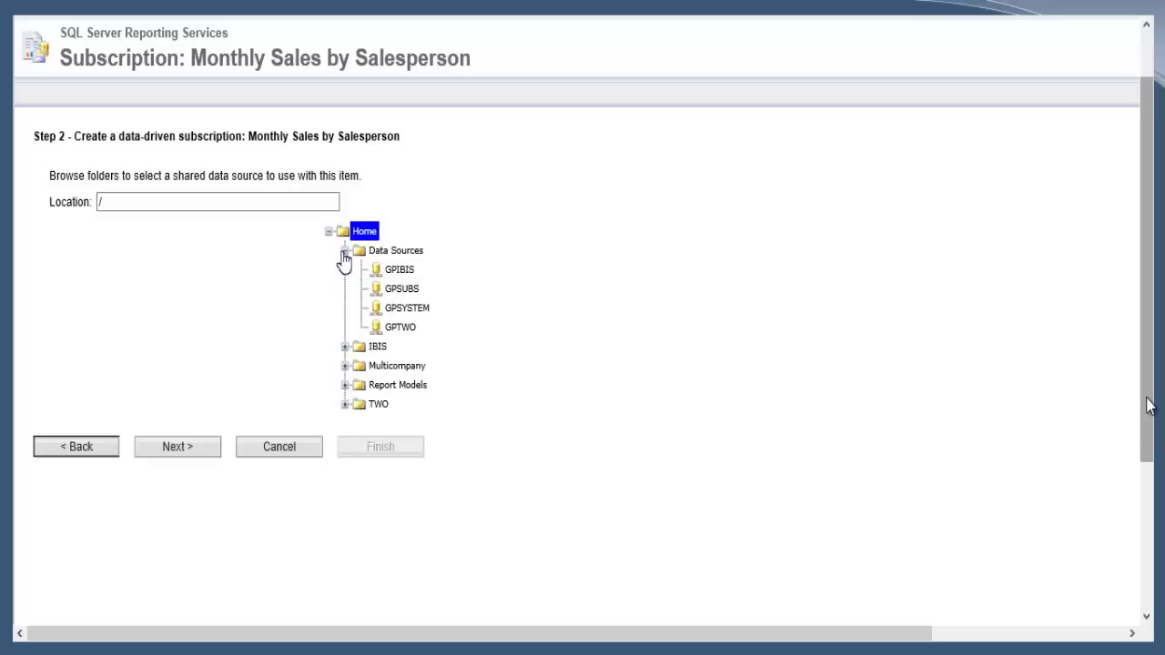
click(400, 289)
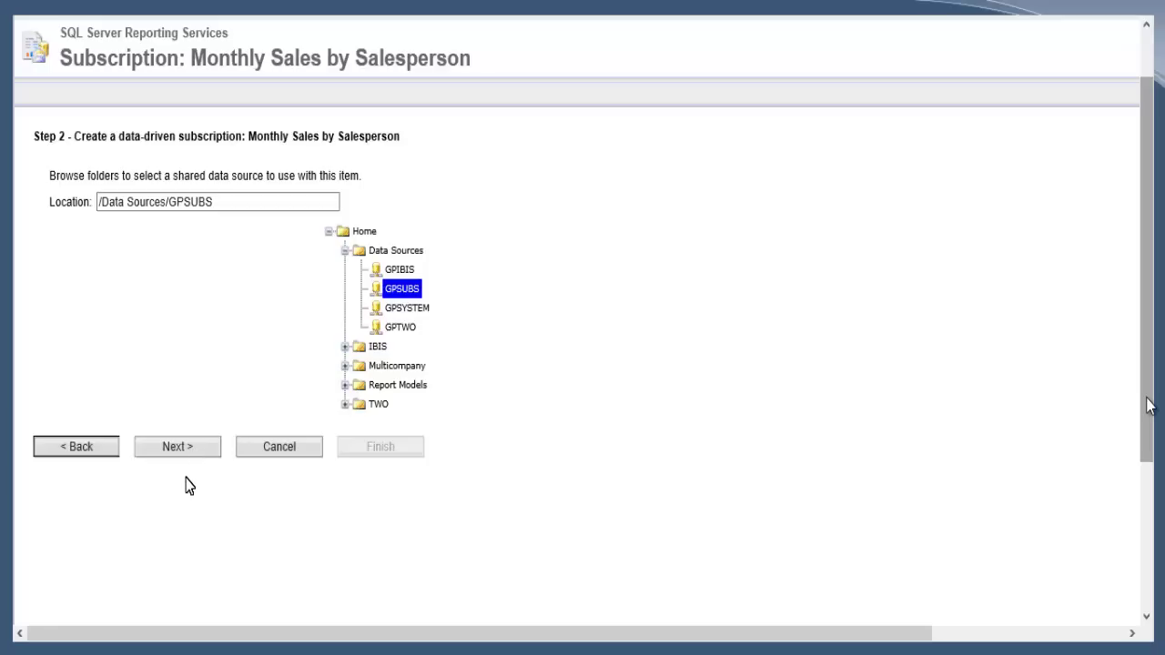
click(195, 452)
click(196, 450)
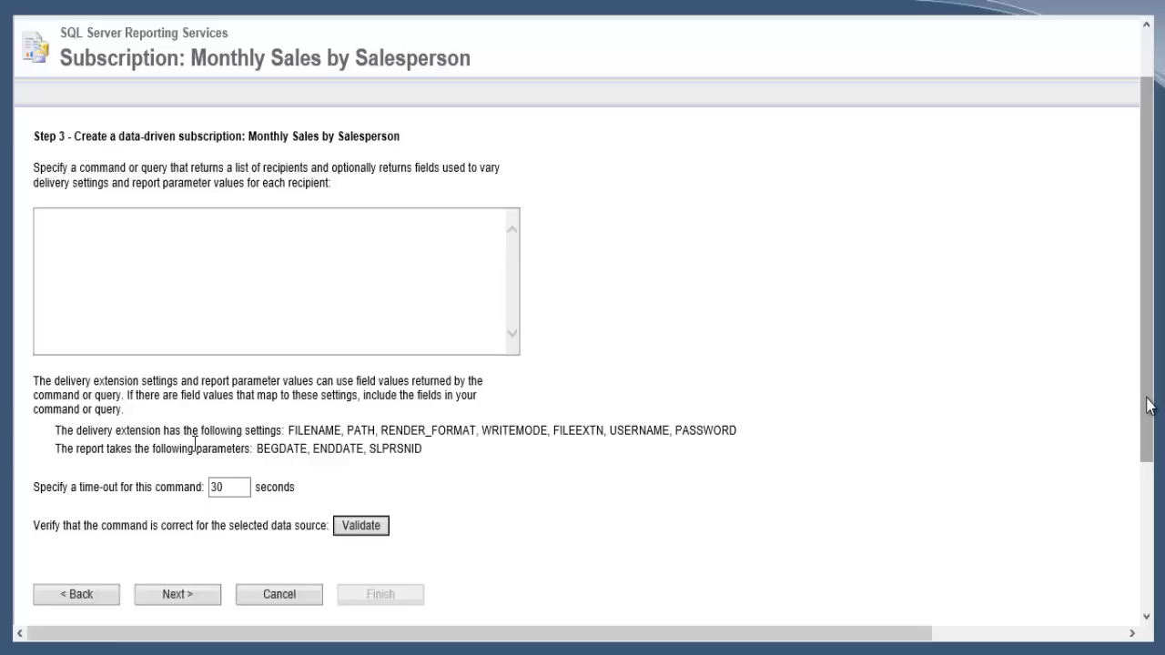
- Paste the recipient query, note its Salesperson, File Name and File Path aliases, validate, and continue
click(157, 302)
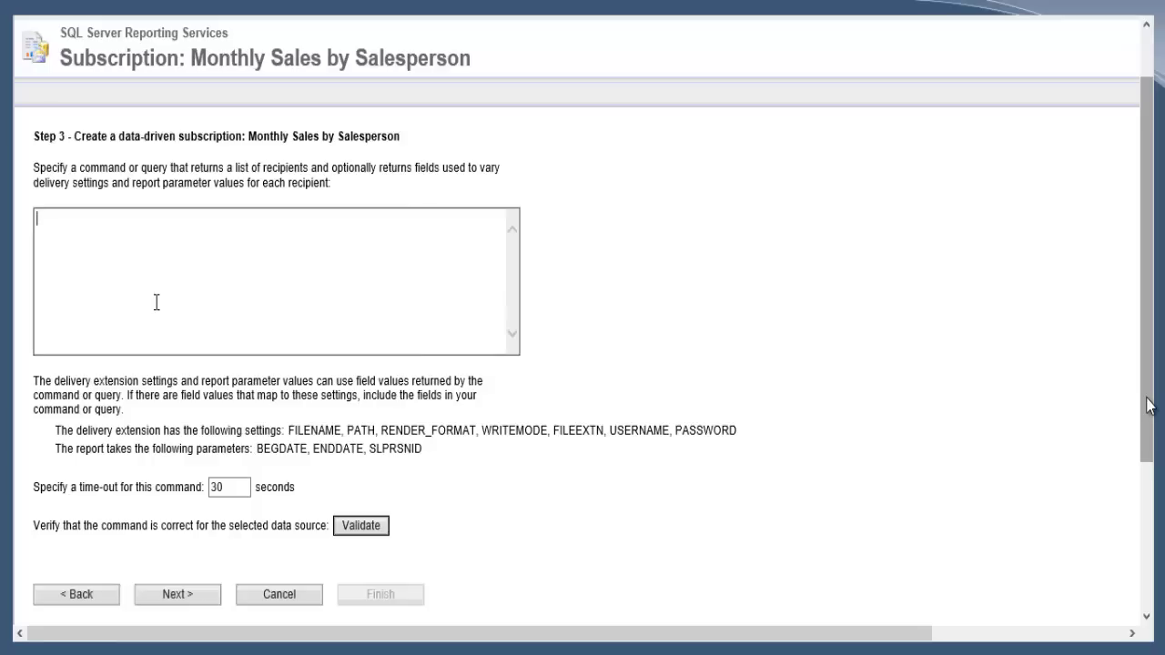
key(ctrl+v)
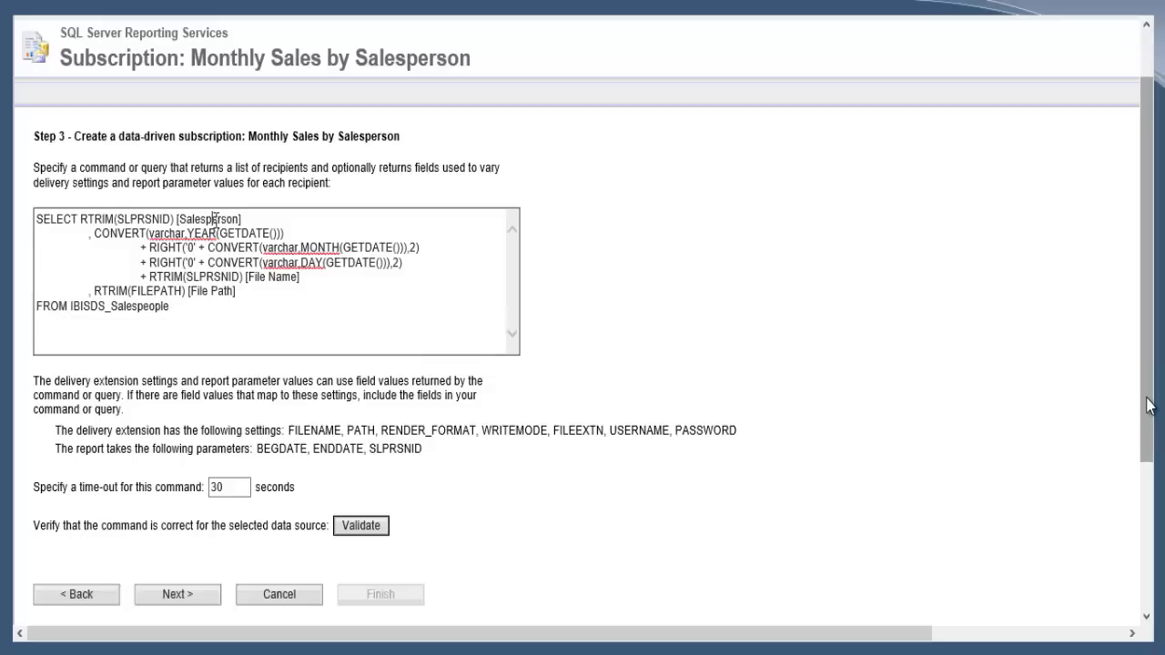
double_click(216, 220)
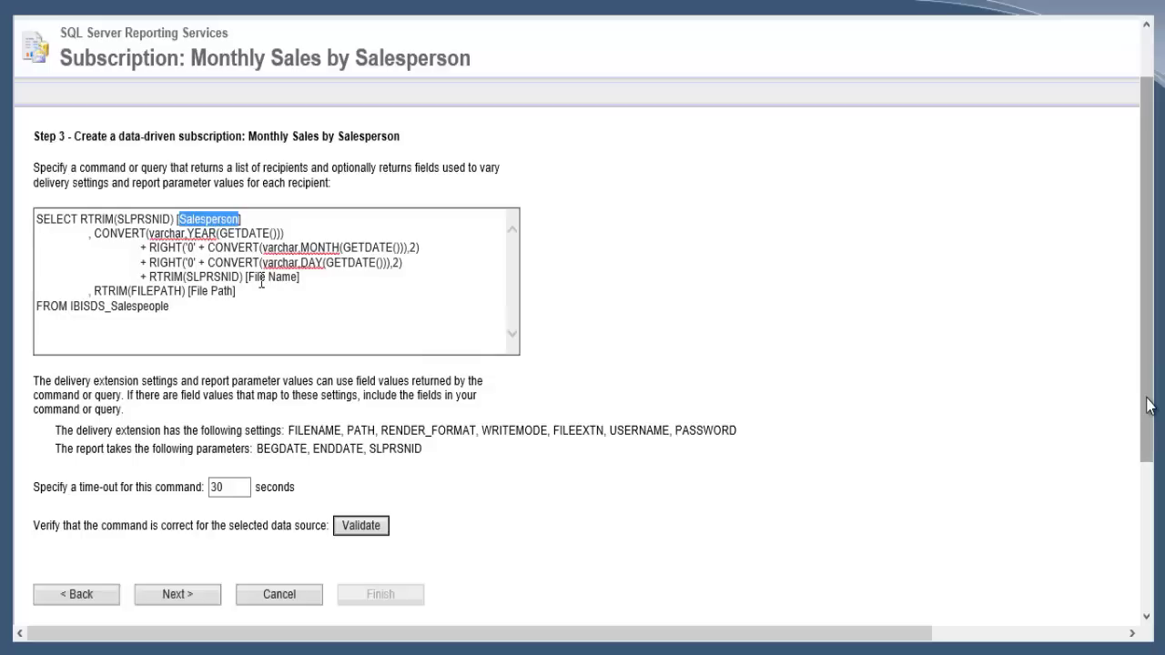
drag(249, 277, 296, 279)
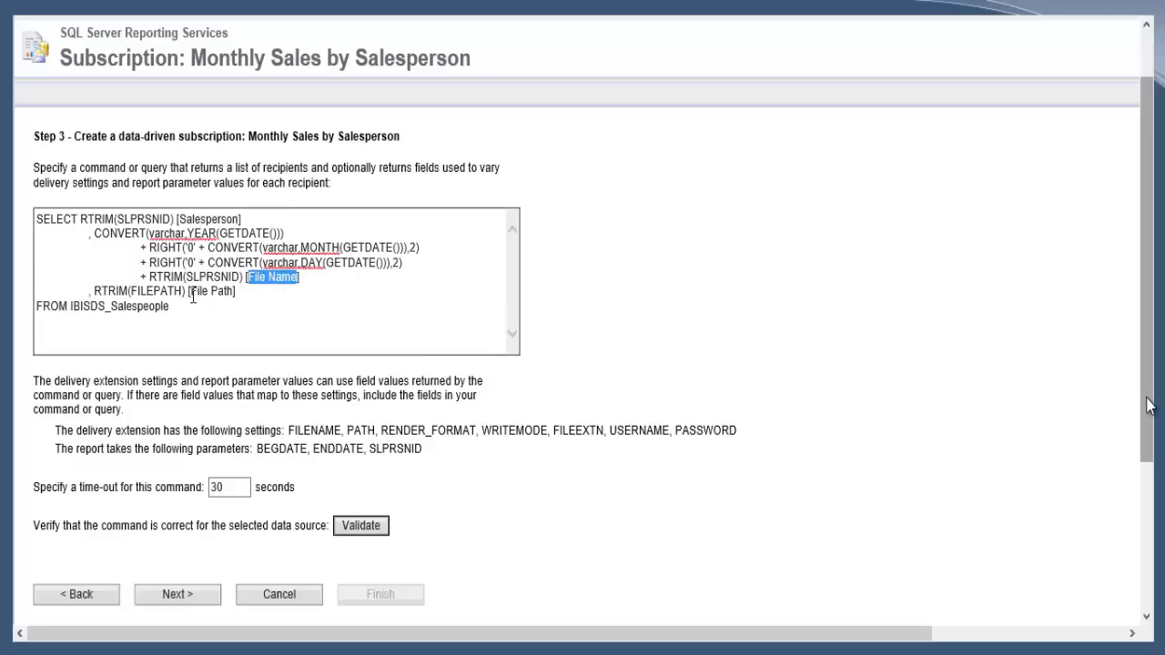
drag(191, 291, 235, 310)
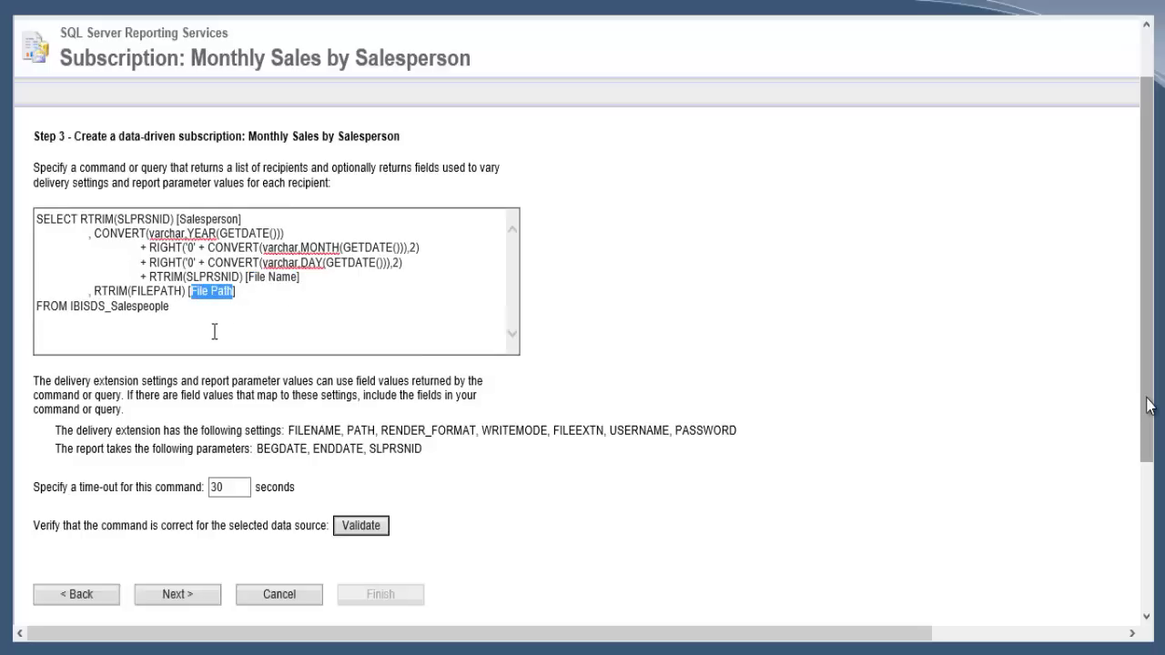
click(215, 332)
click(362, 528)
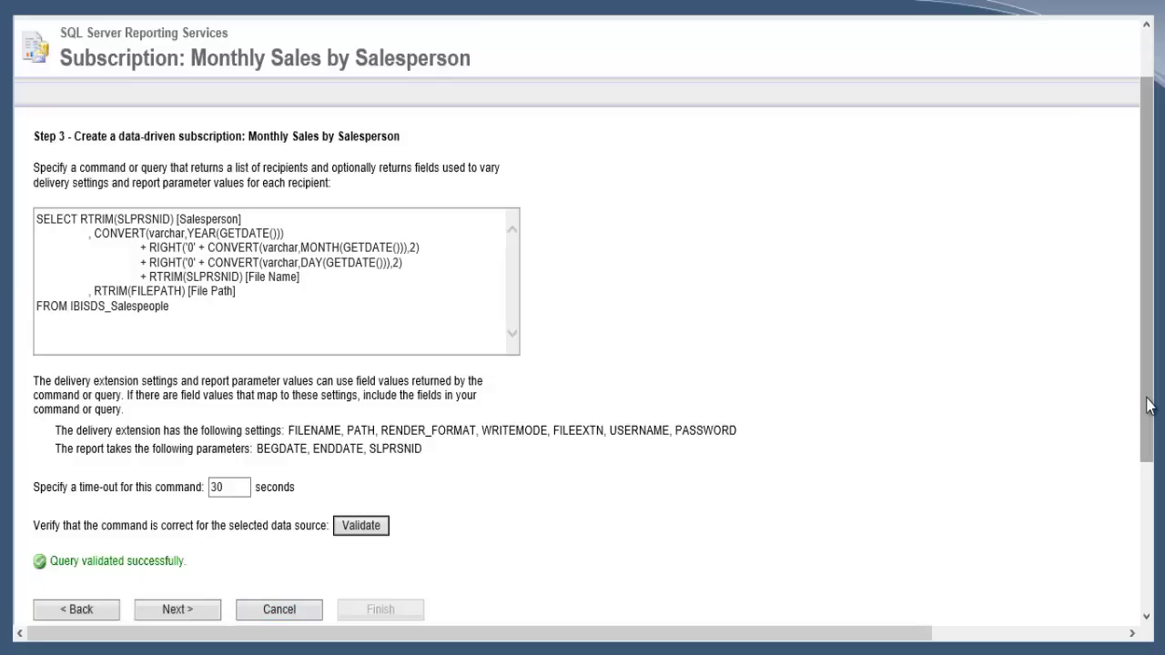
click(200, 615)
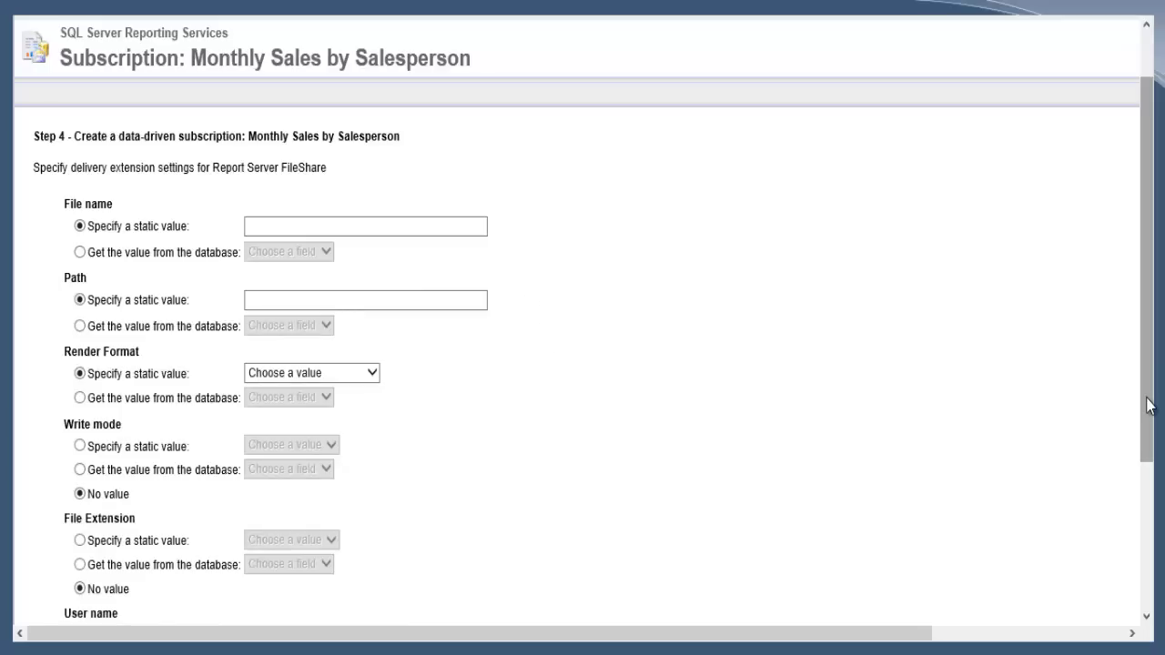
- Take the file name and path from the query's File Name and File Path fields
click(377, 227)
click(83, 253)
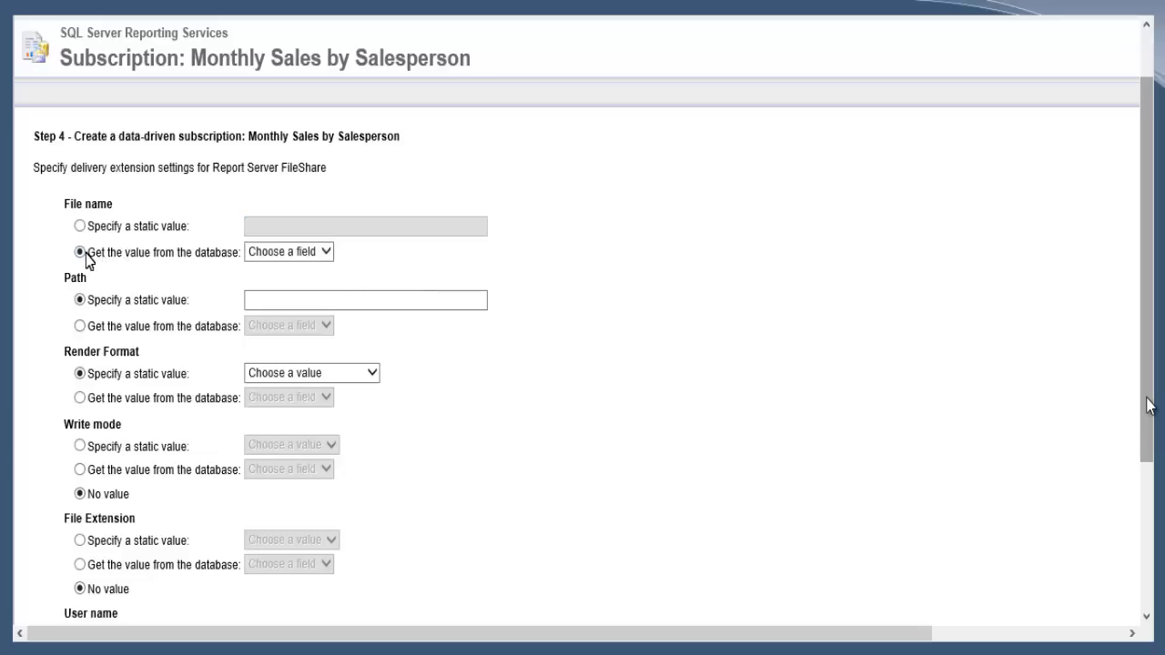
click(326, 253)
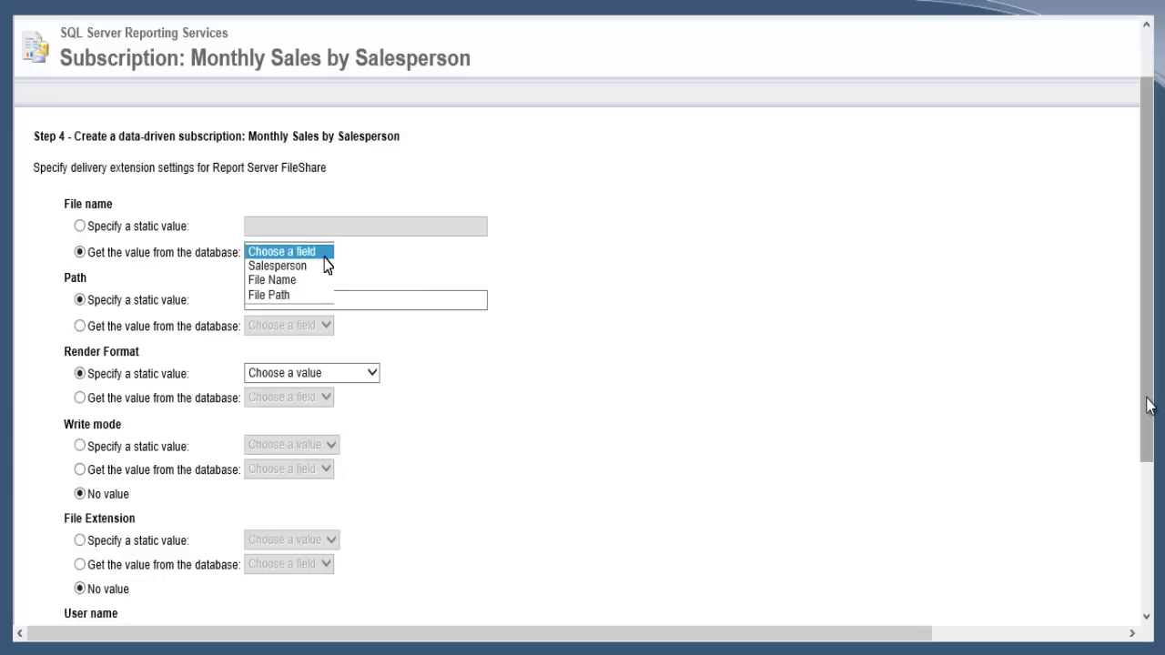
click(289, 285)
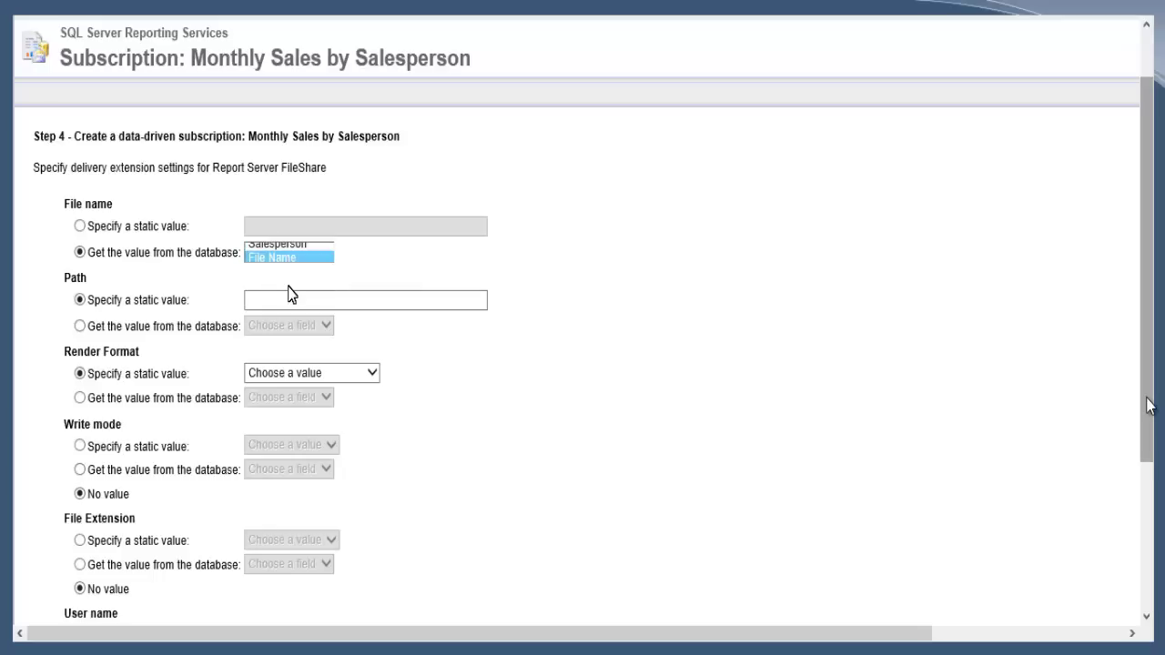
click(81, 327)
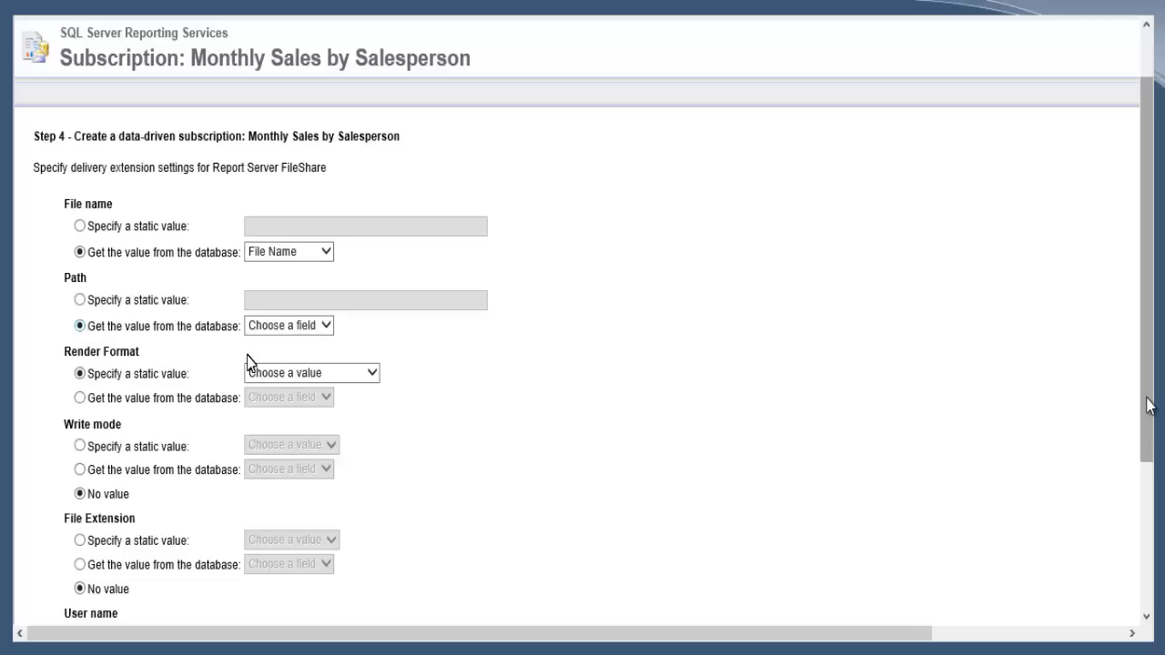
click(328, 329)
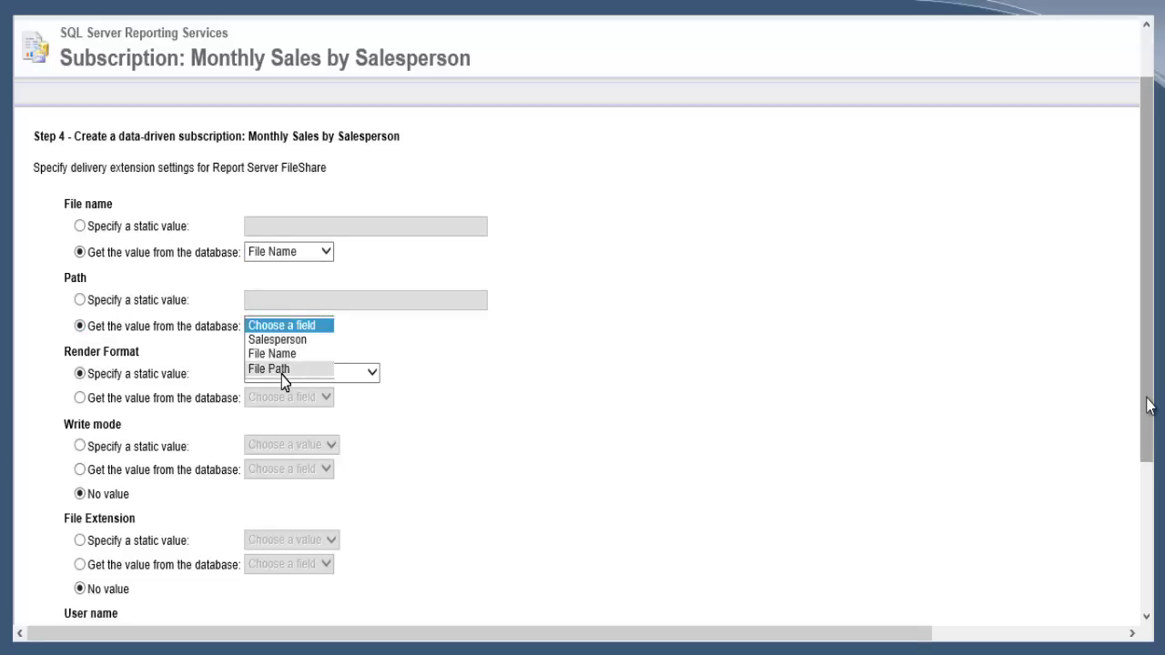
click(283, 369)
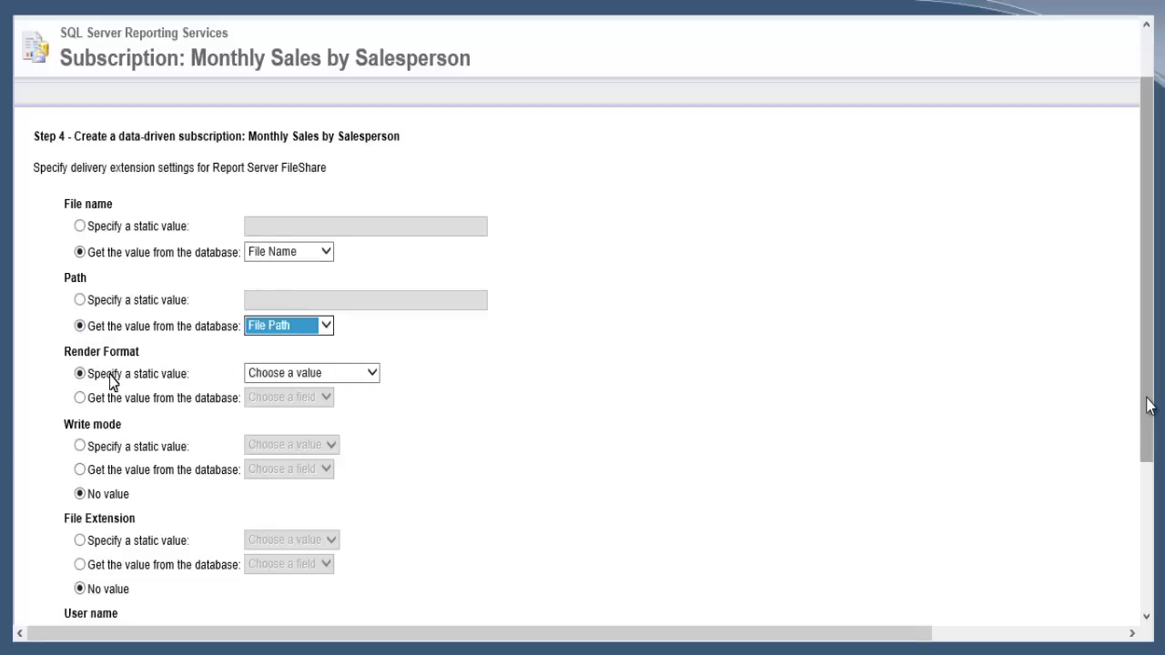
- Set render format to Excel, write mode to Autoincrement, and File Extension to True
click(372, 377)
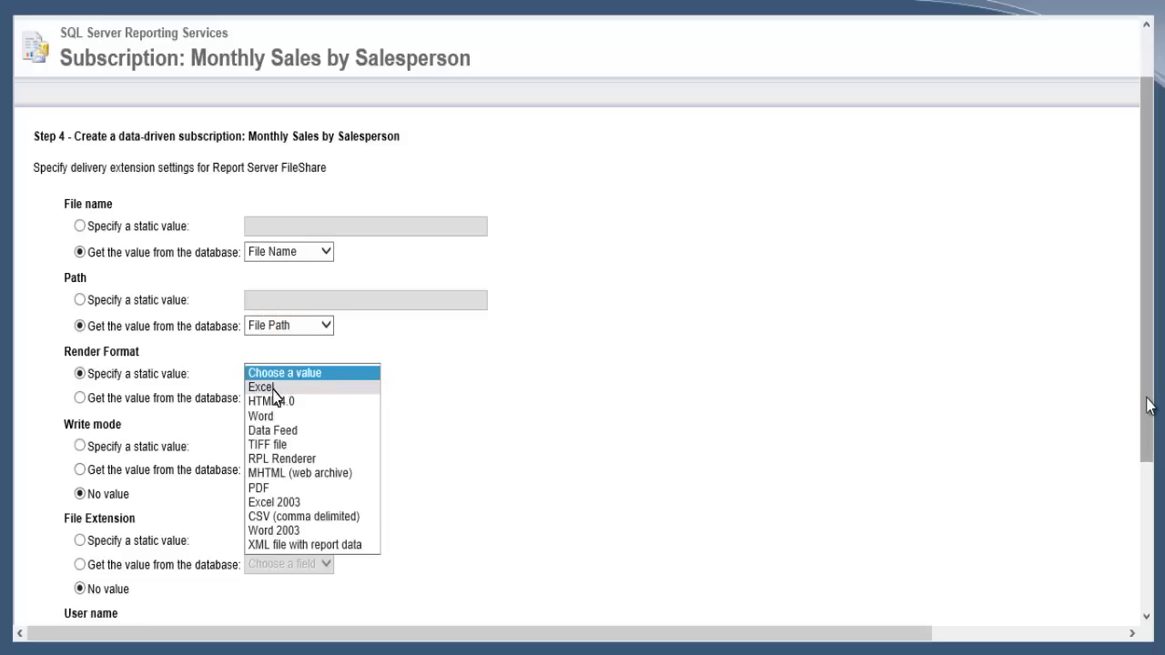
click(274, 389)
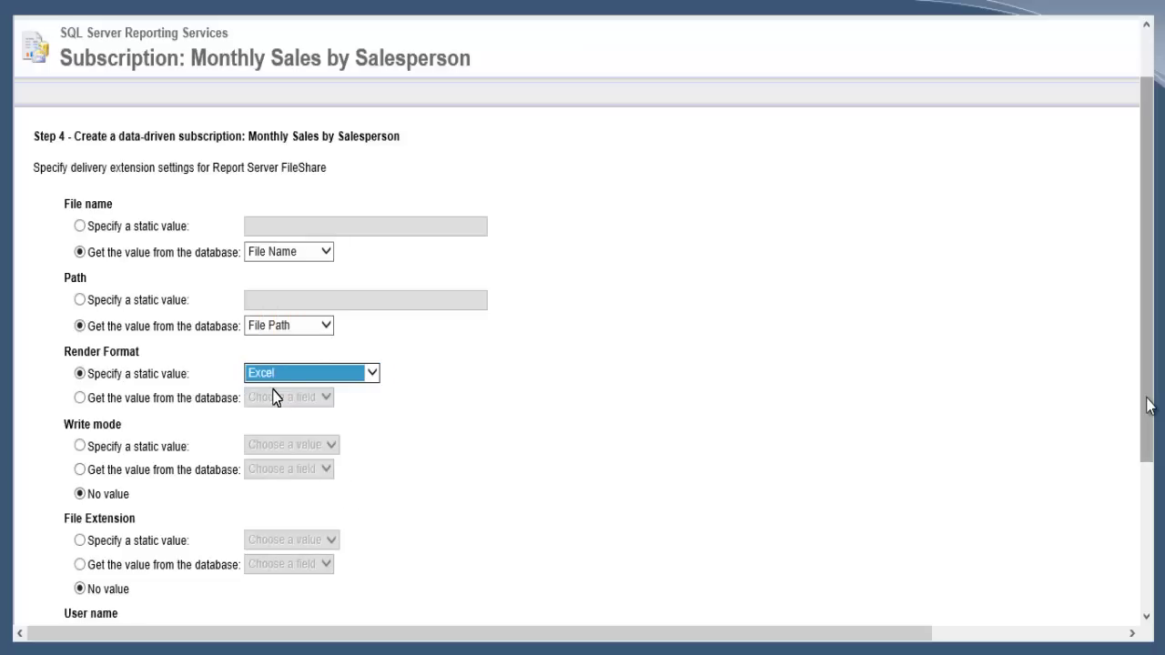
click(80, 446)
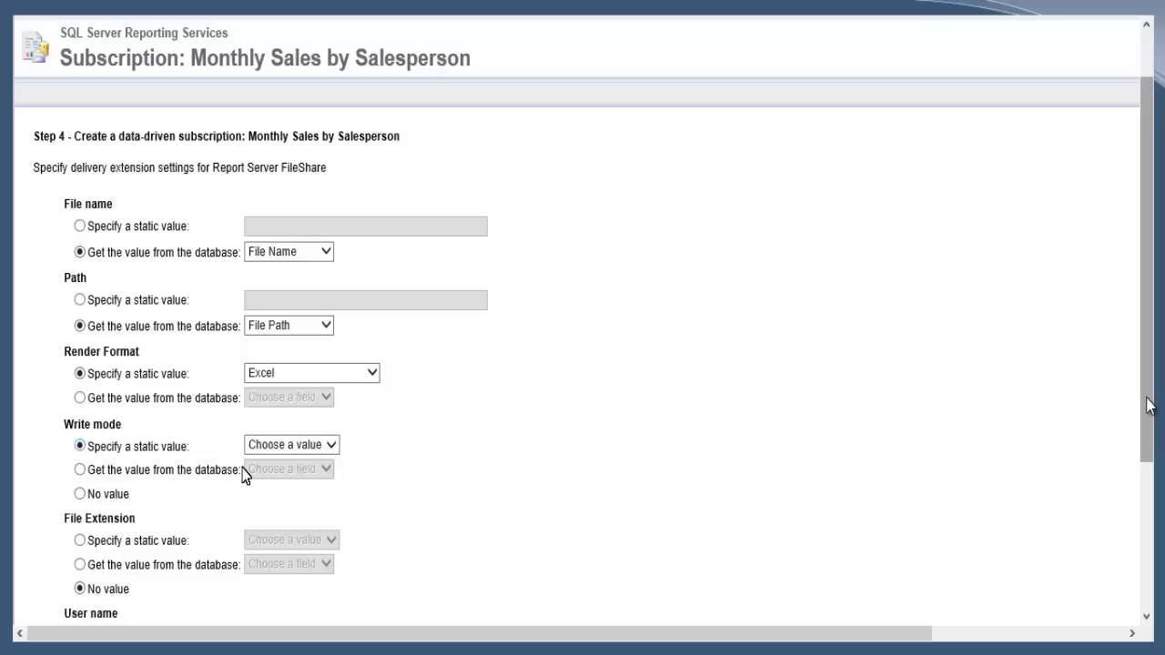
click(328, 447)
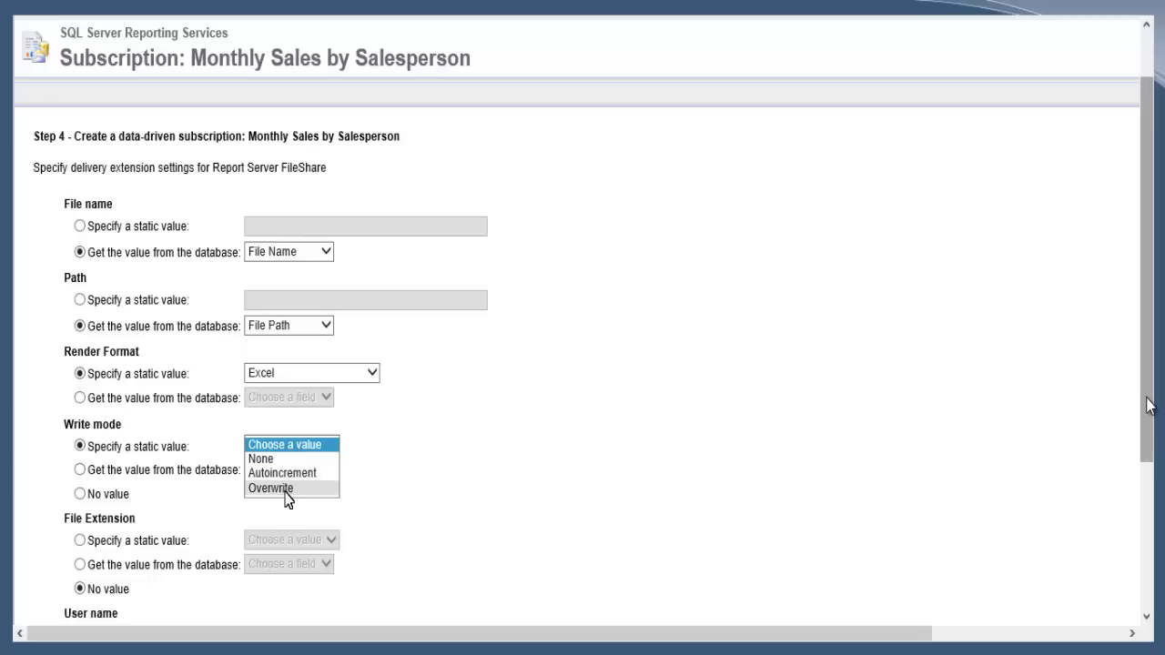
click(292, 474)
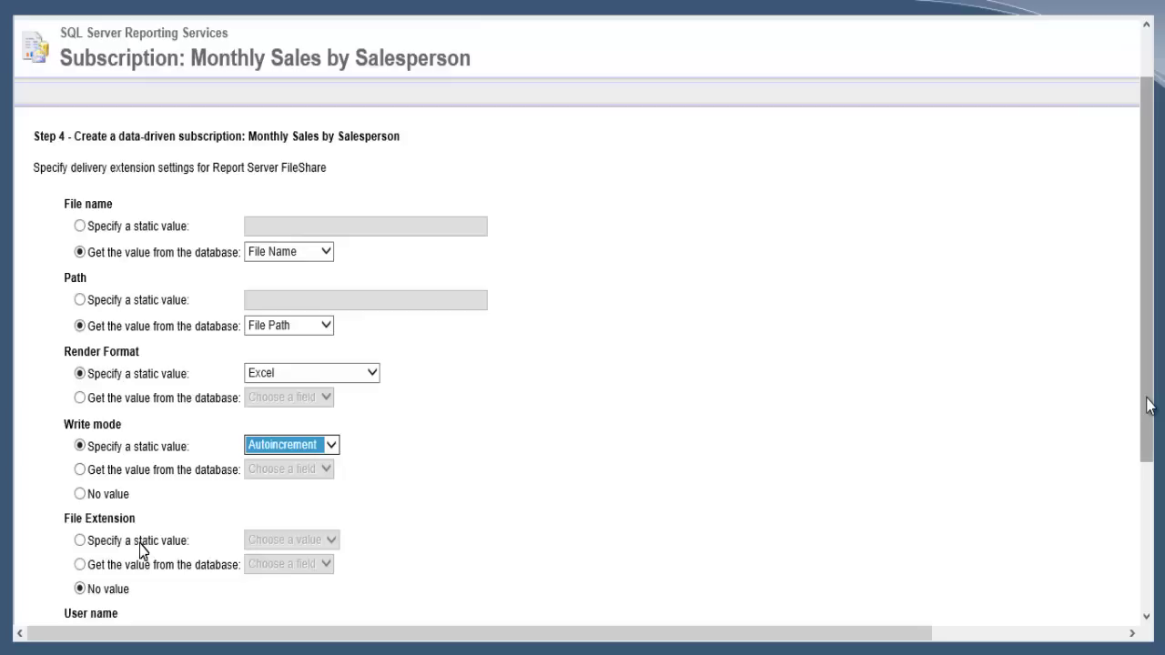
click(95, 544)
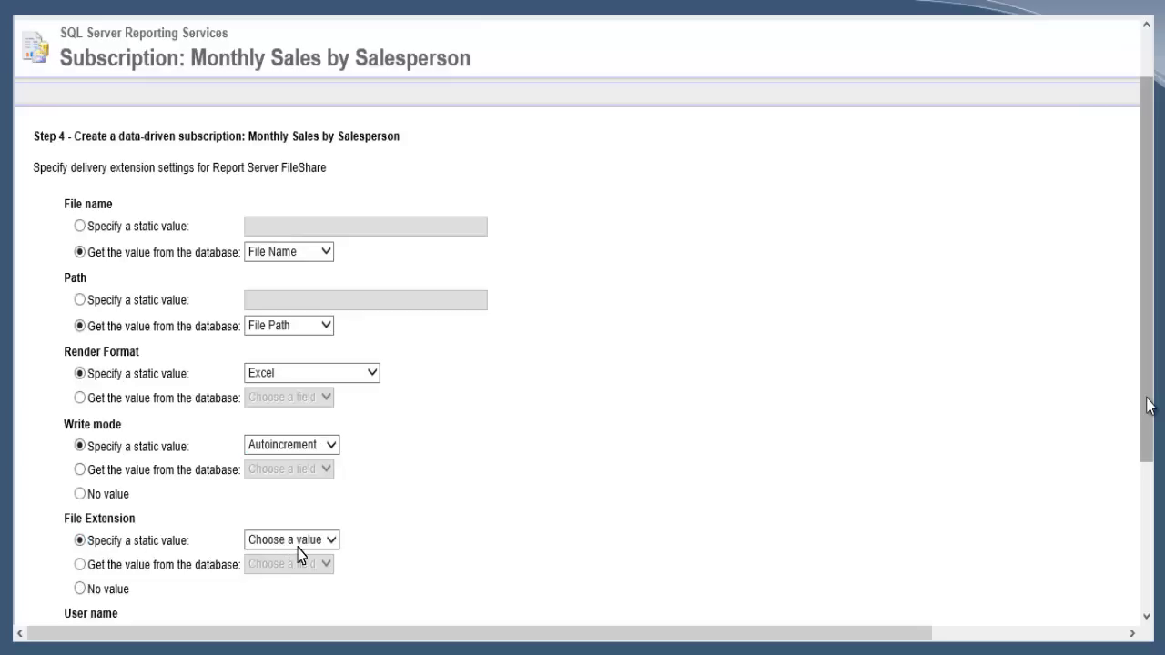
click(331, 541)
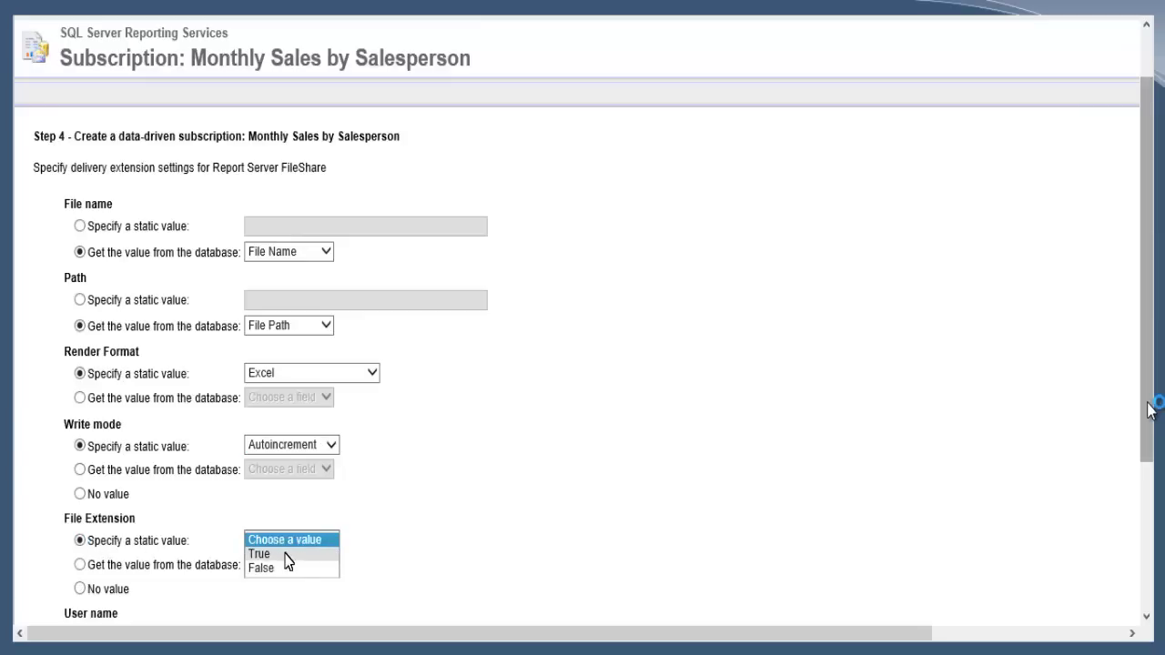
click(286, 553)
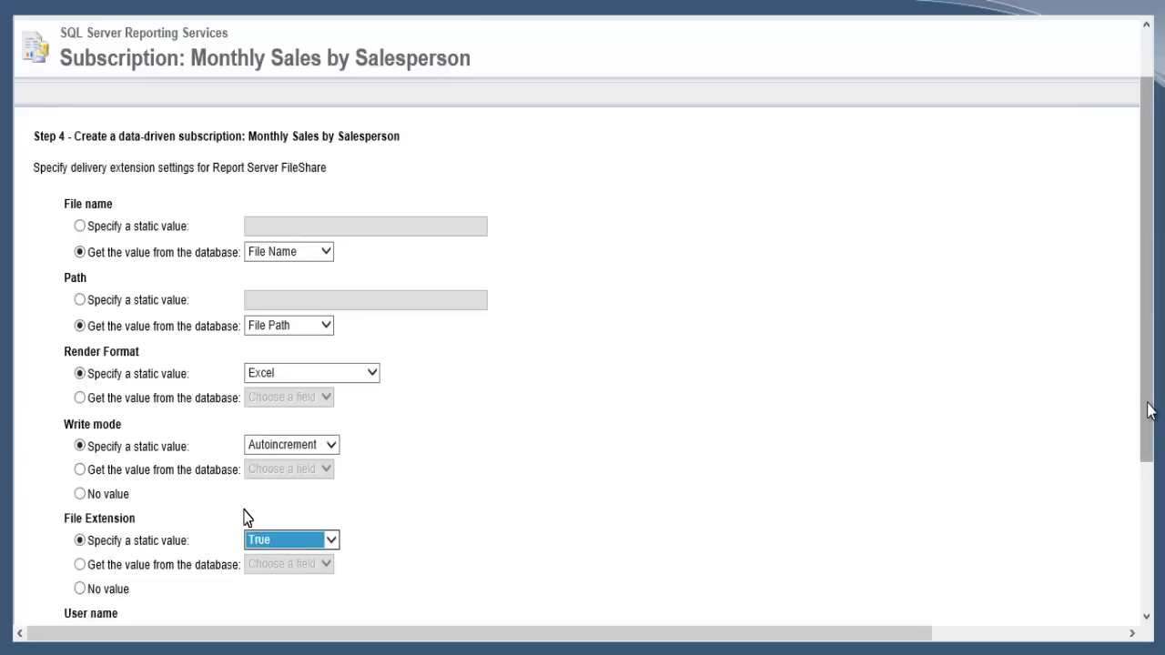
scroll(239, 506, down, 1)
scroll(230, 467, down, 3)
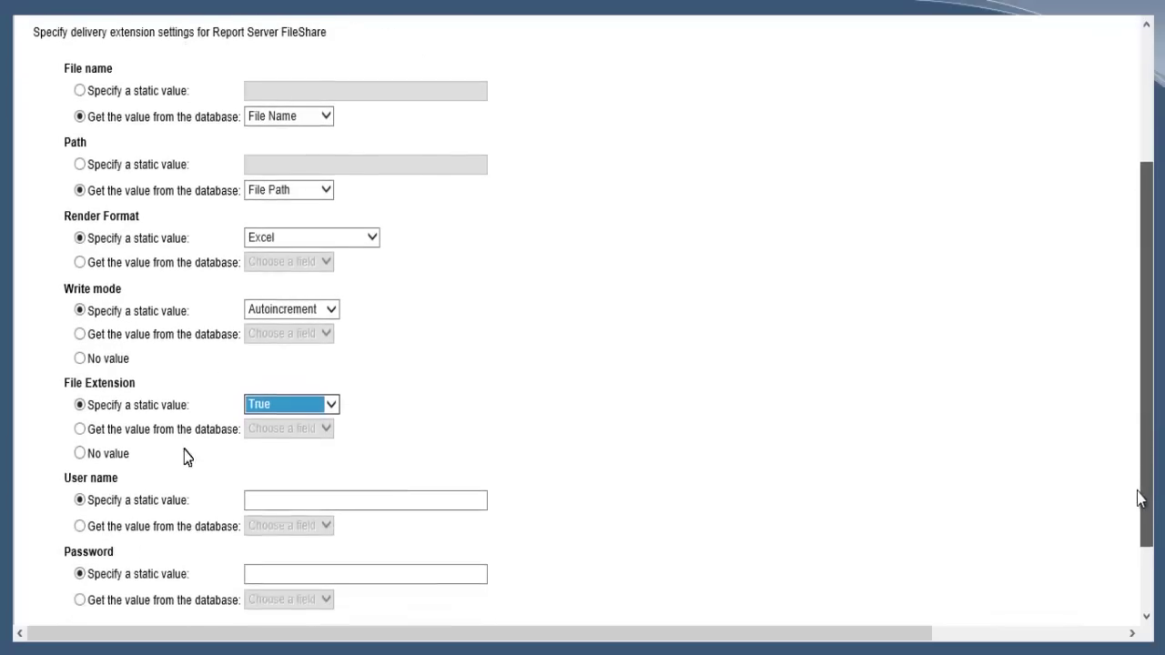
- Enter the domain account user name and its password as the file share delivery credentials
click(251, 455)
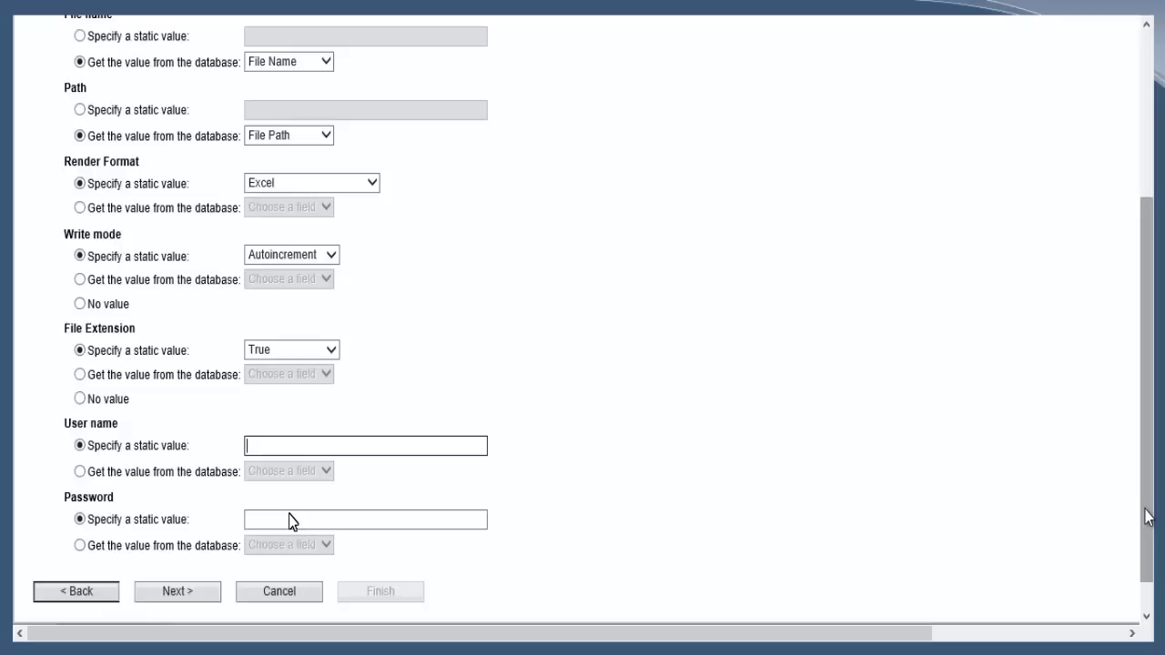
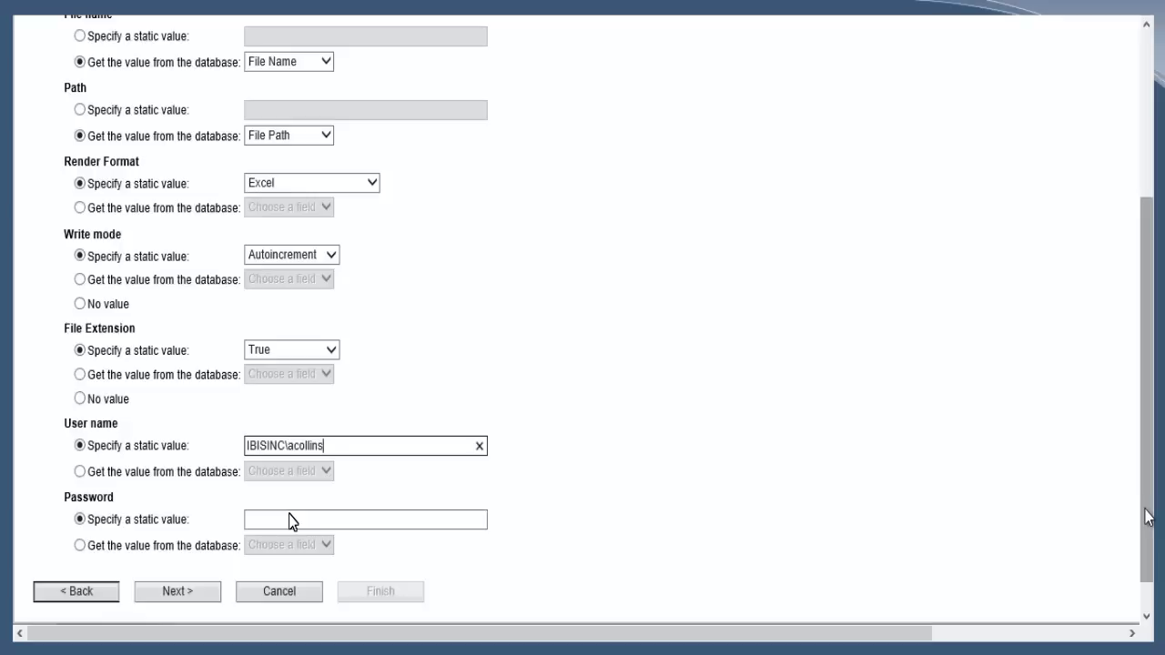
click(292, 520)
text(••)
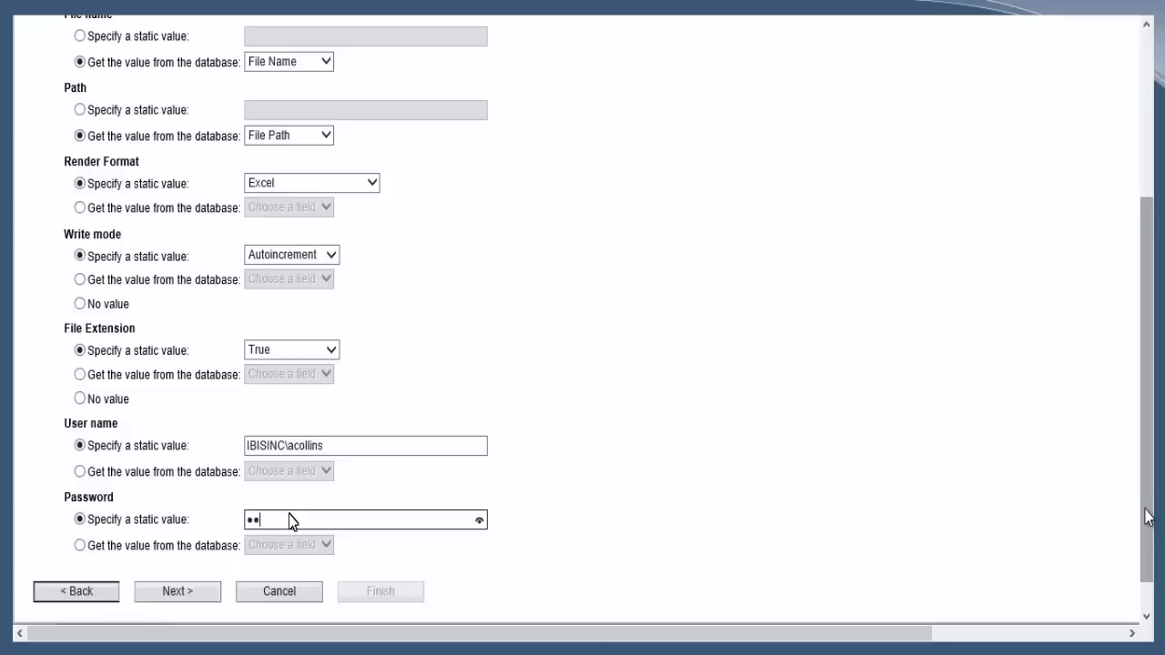
text(••••••••)
- In Step 5, feed the Salesperson parameter from the query's Salesperson database field
click(200, 593)
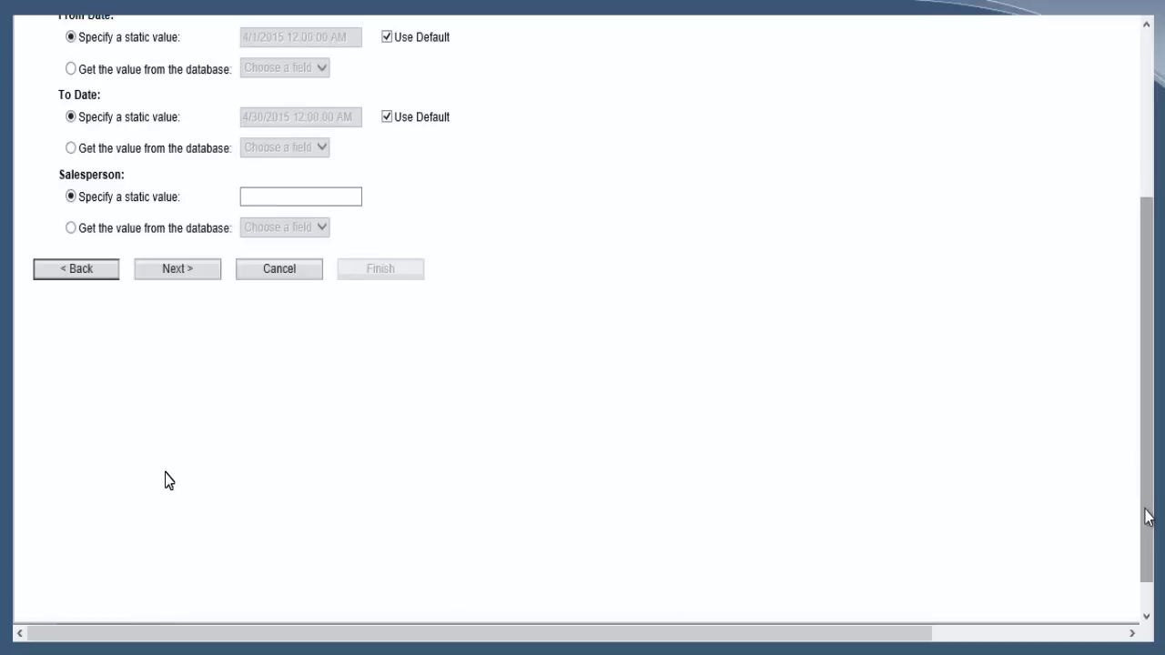
drag(1147, 515, 1136, 412)
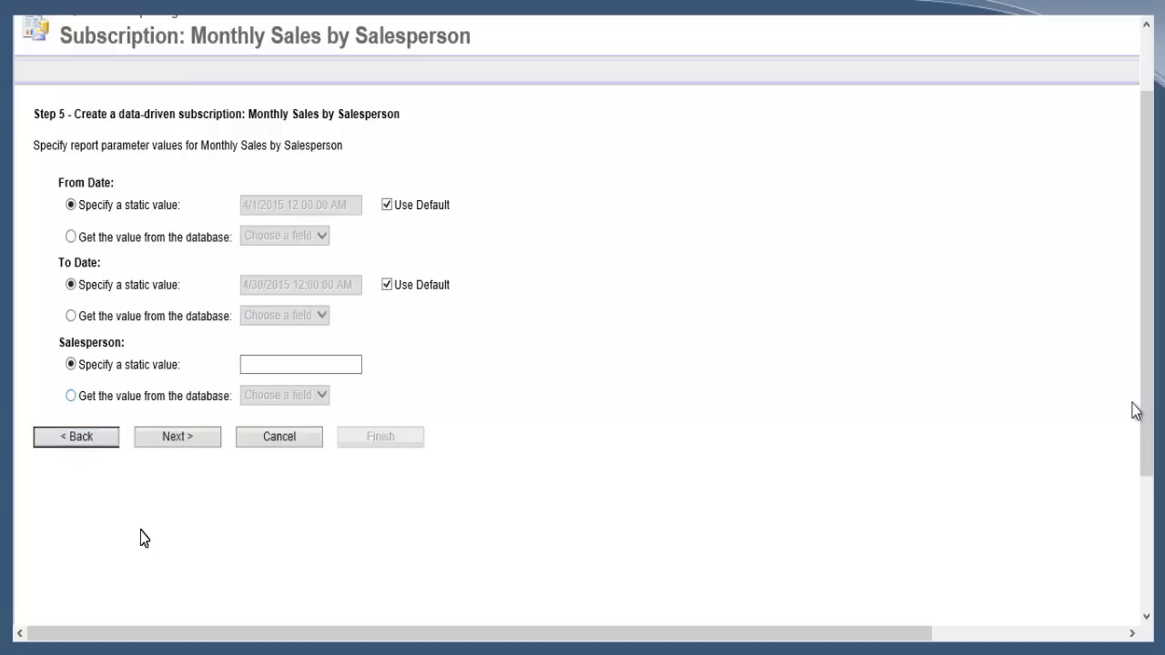
click(70, 395)
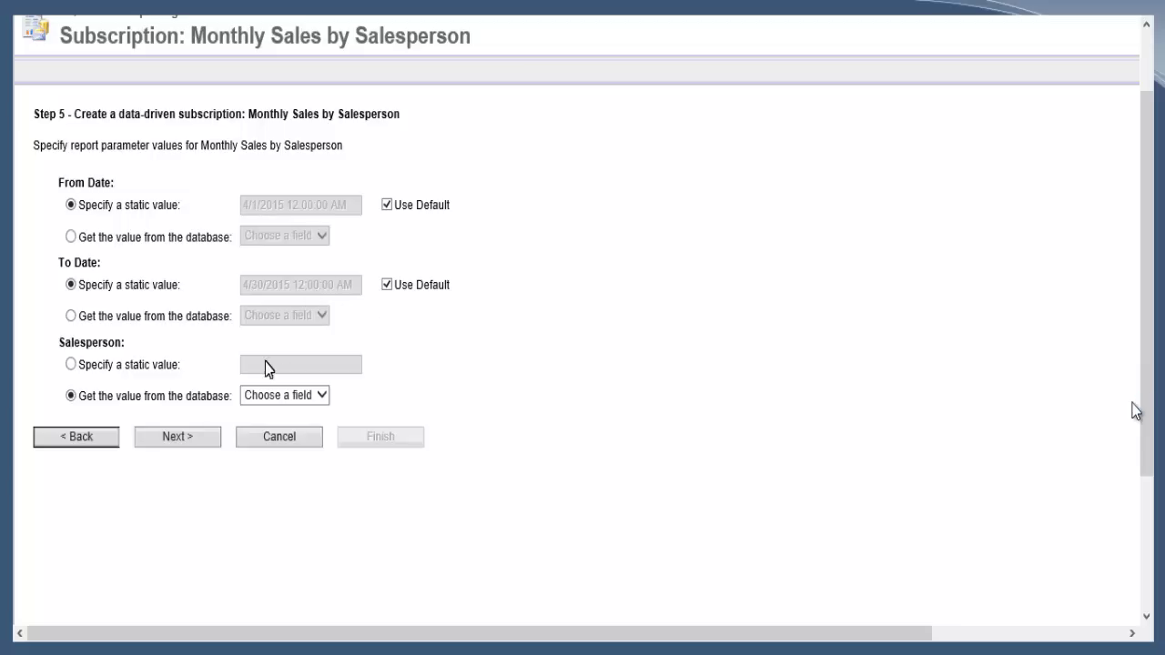
click(323, 401)
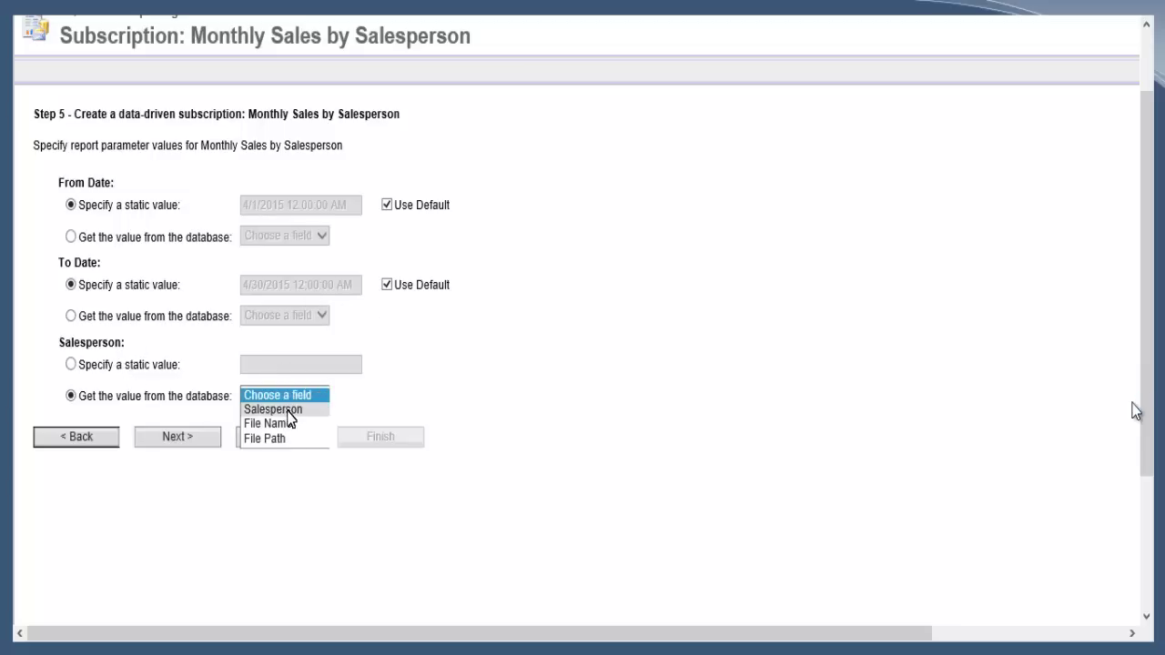
click(273, 410)
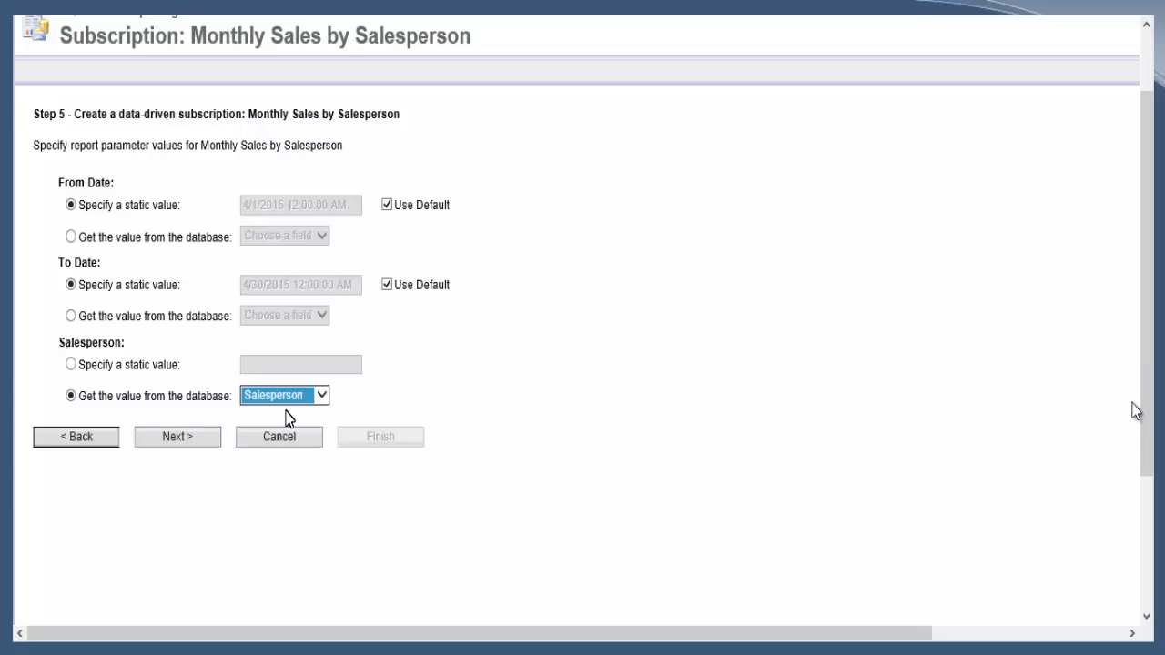
- Move to the delivery step and run the subscription on its own dedicated schedule
click(170, 446)
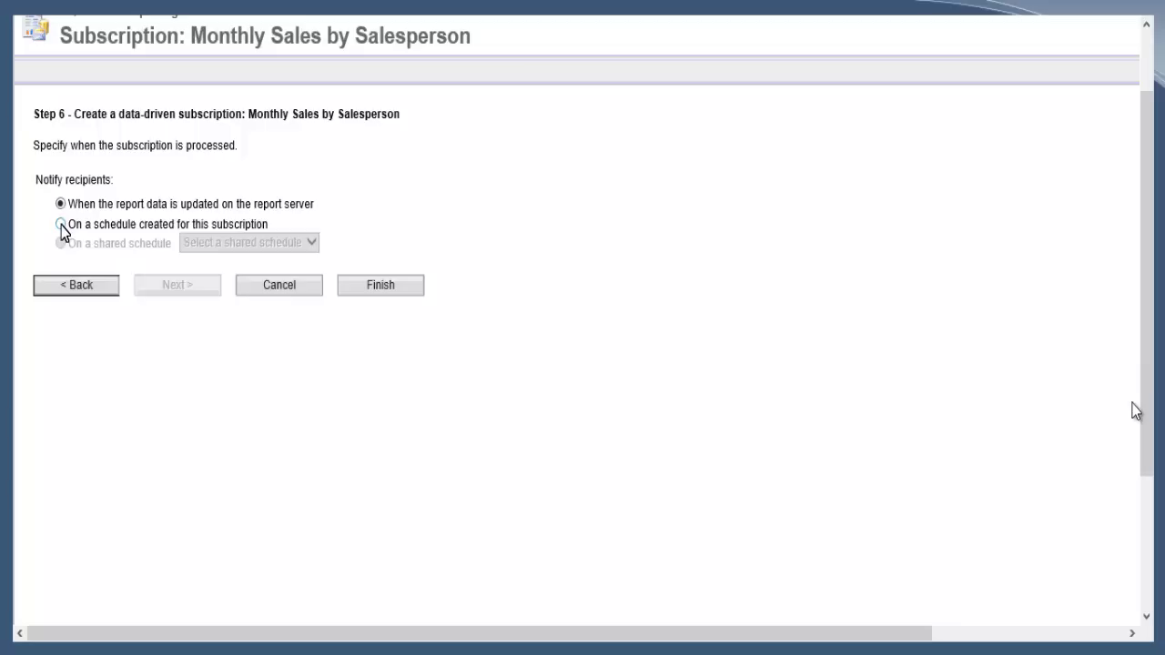
click(61, 225)
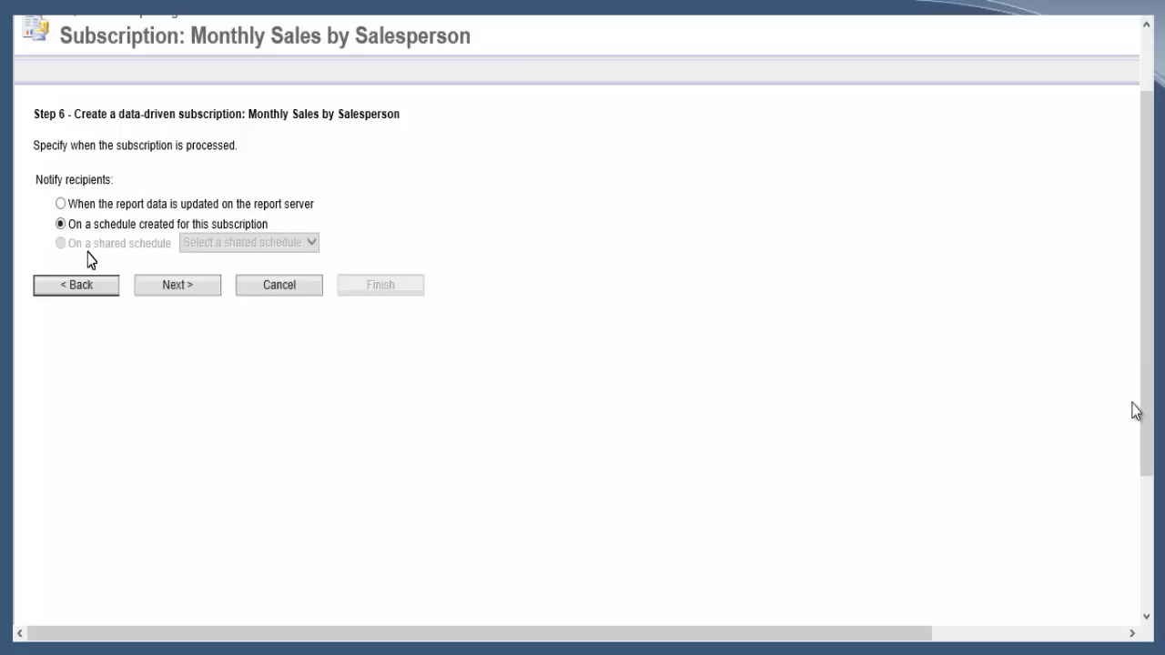
click(105, 288)
- Set a Month schedule on calendar day 5, starting at 03:29 P.M
click(176, 289)
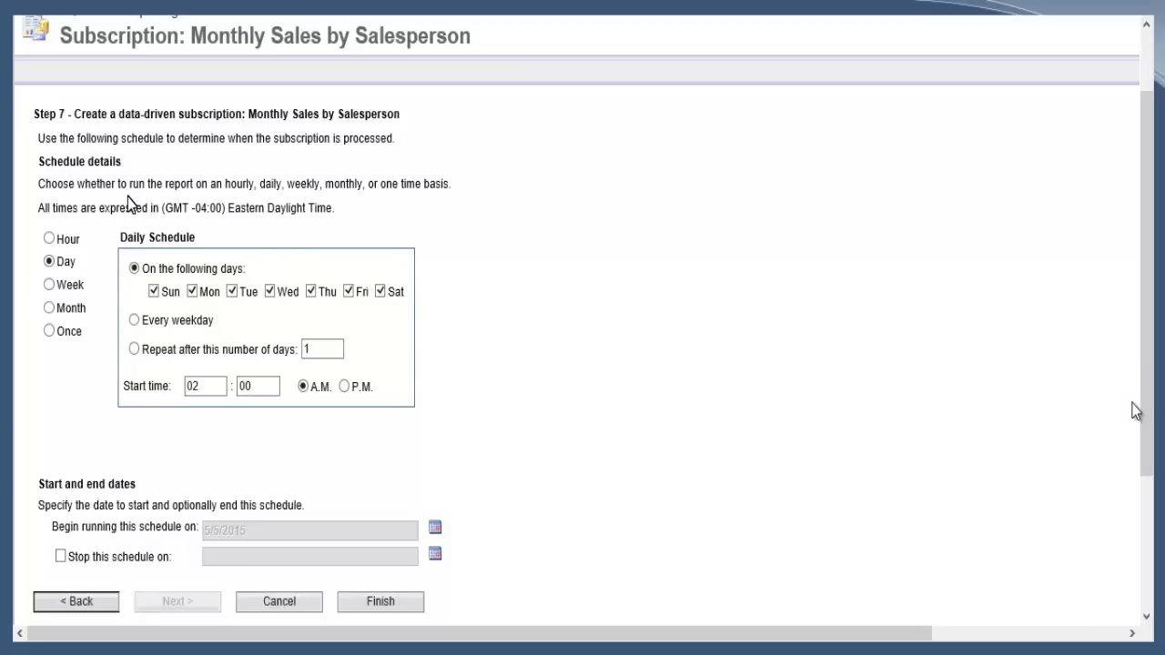
click(52, 311)
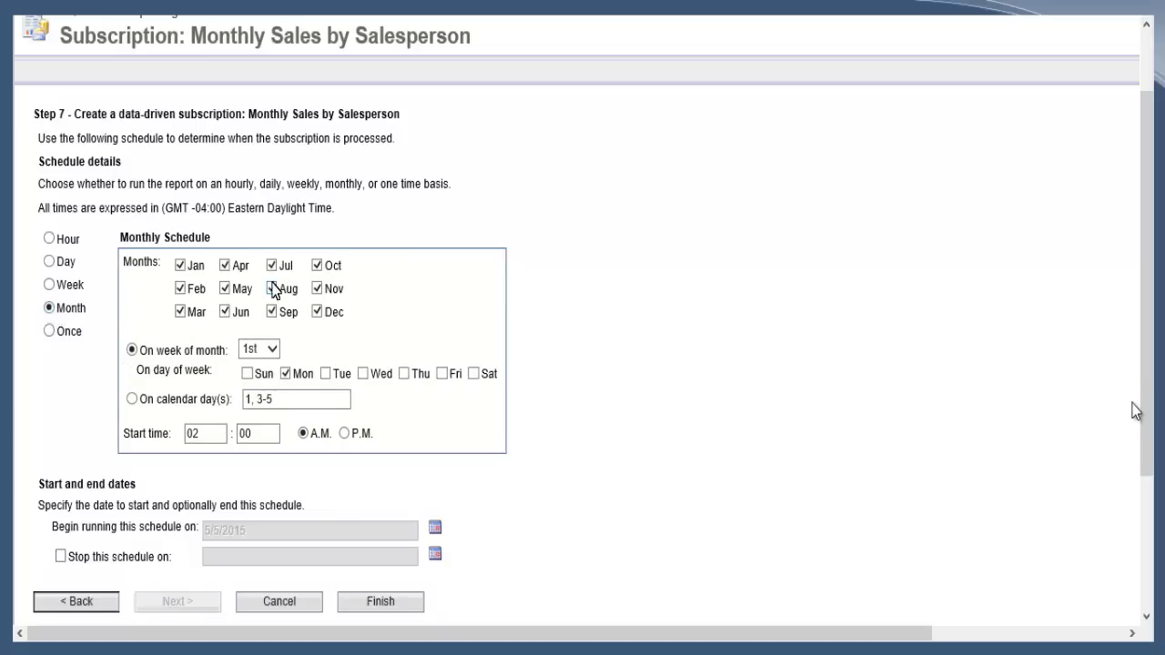
click(134, 400)
click(284, 398)
key(ctrl+a)
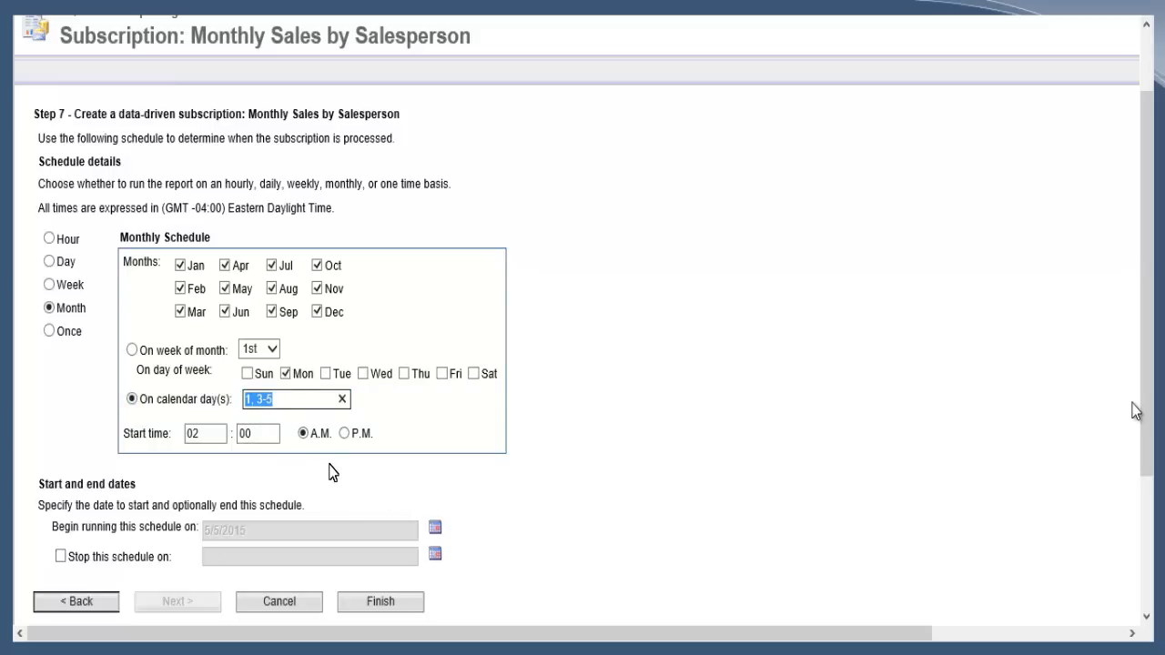
text(5)
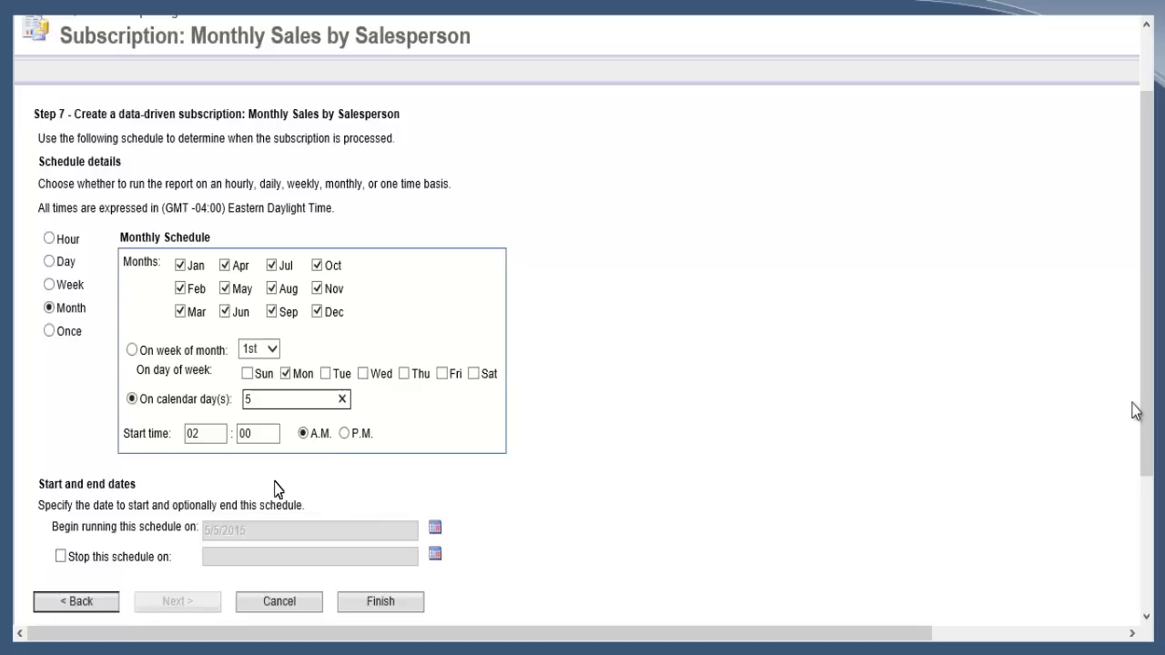
key(Tab)
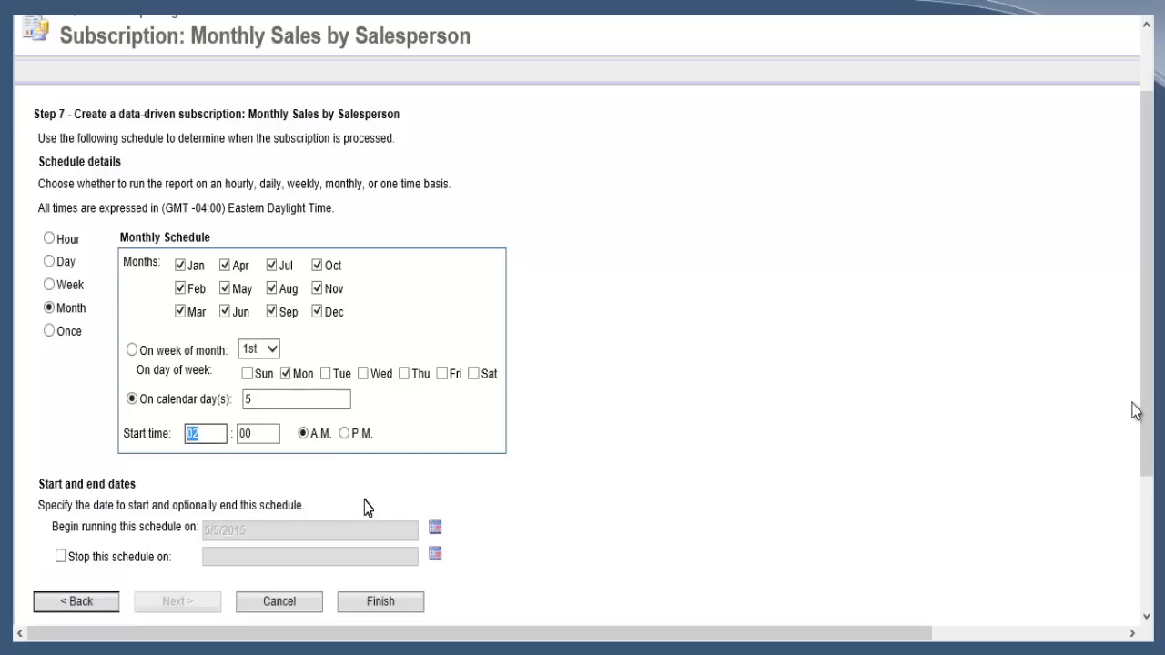
text(03)
key(Tab)
text(29)
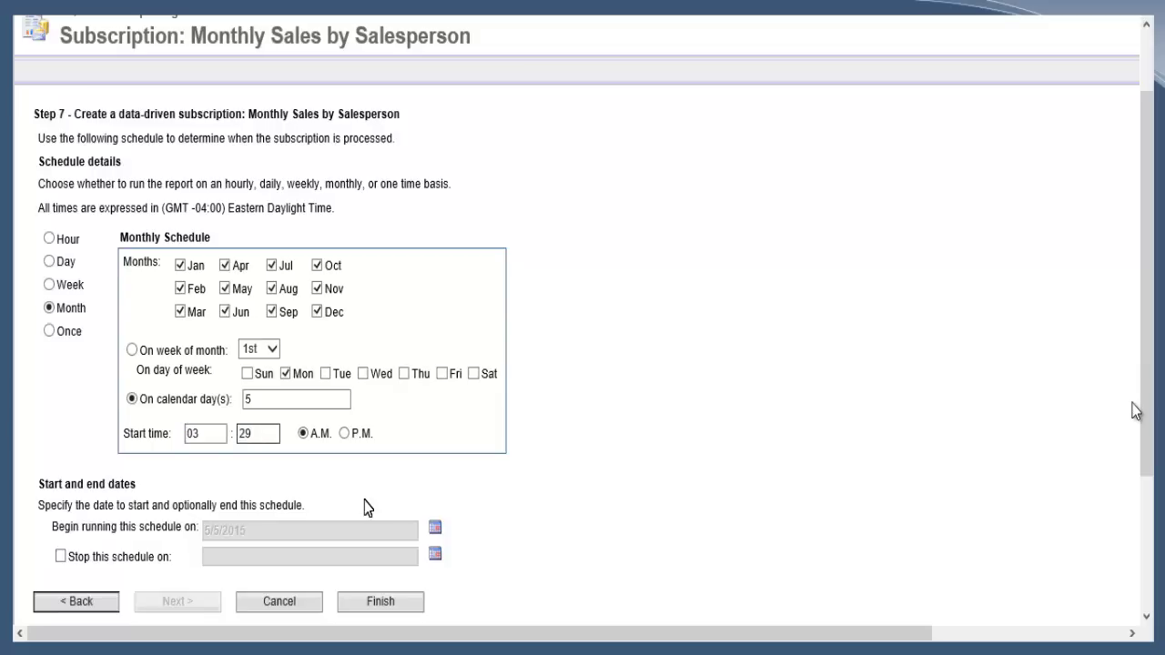
key(Tab)
key(Right)
- Finish the subscription and refresh to confirm Last Run 5/5/2015 3:29 PM, 15 of 15 processed
click(365, 608)
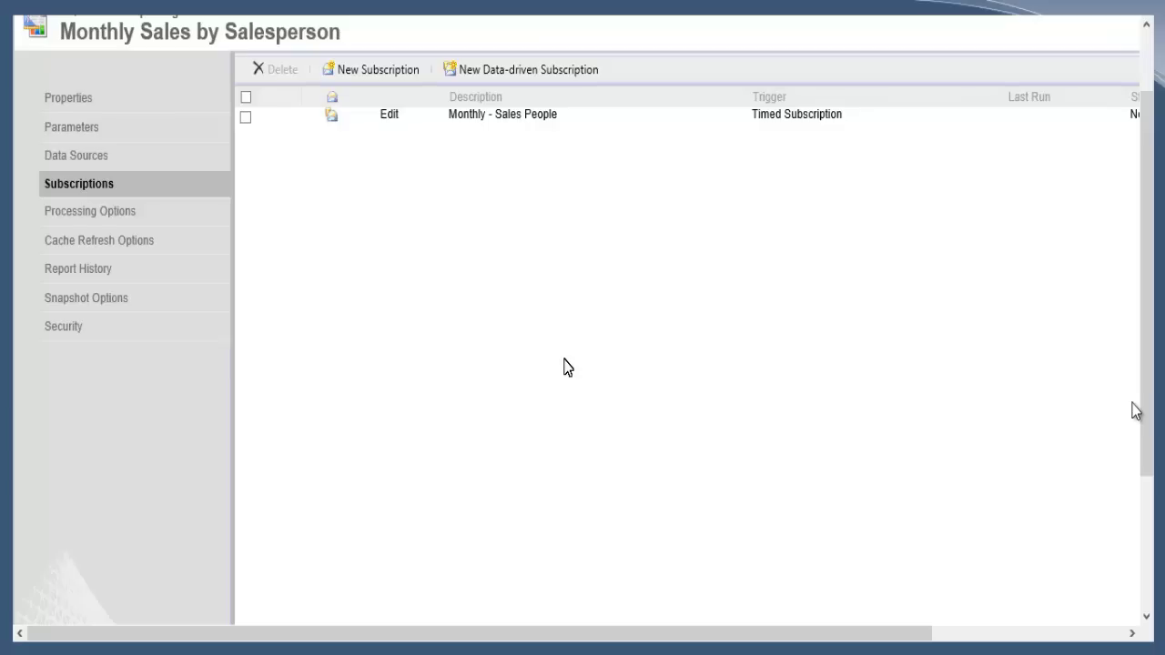
key(F5)
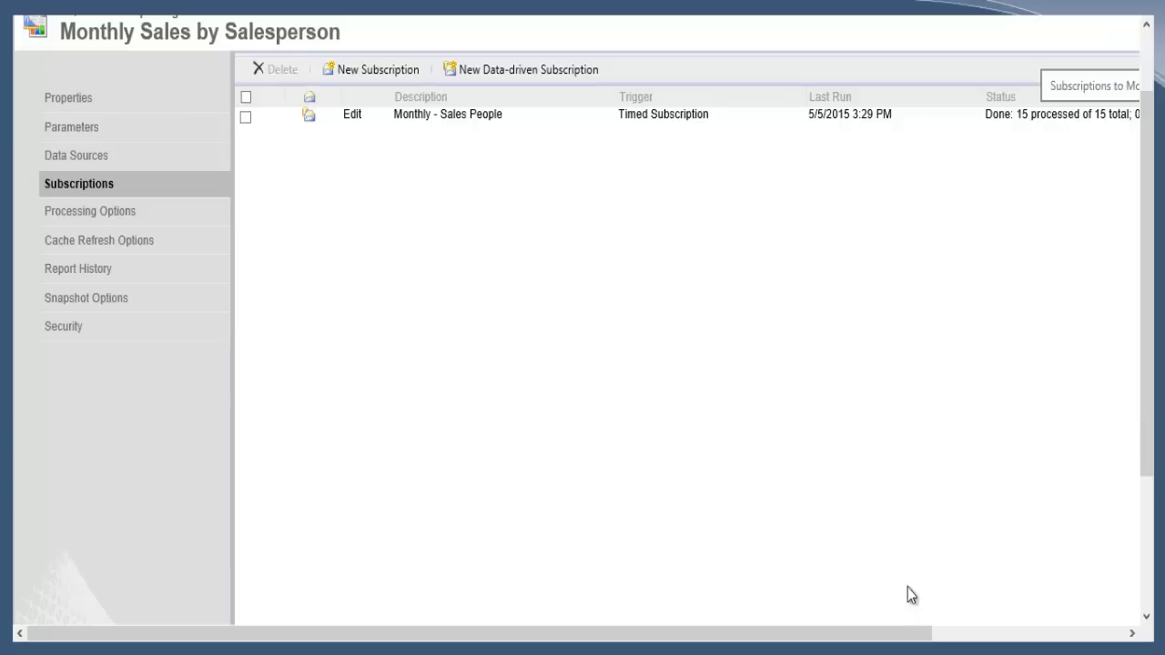
- Open Shared Data's Sales People\FL01 folder and select one of its generated Excel files
drag(897, 642, 952, 637)
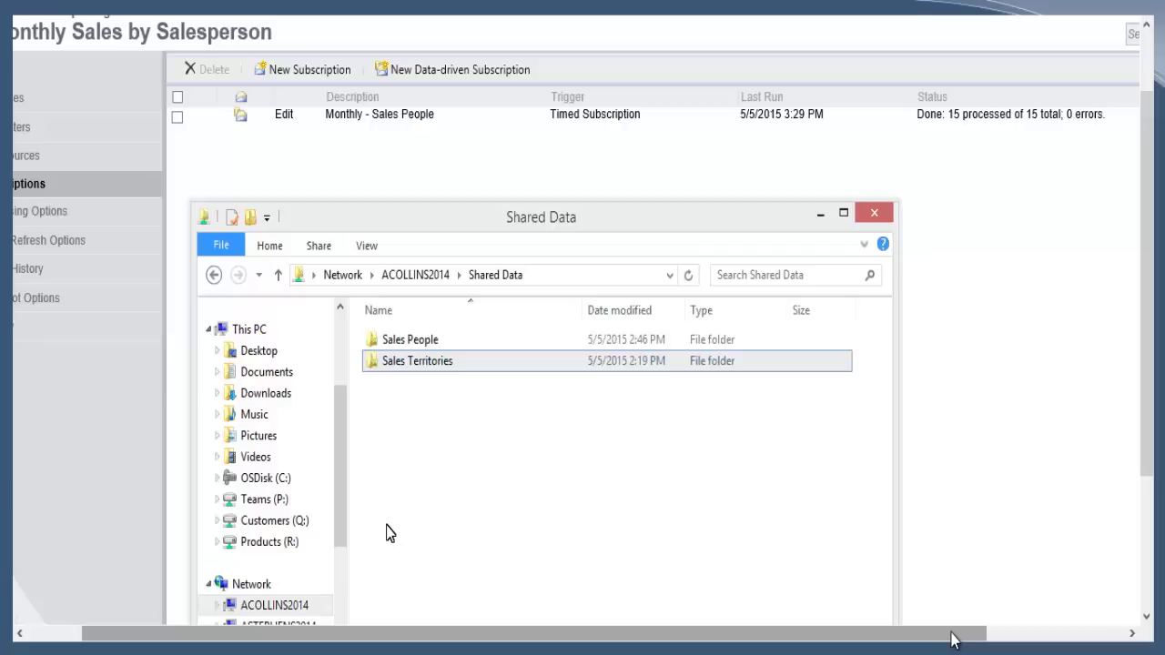
ctrl+click(410, 346)
double_click(411, 346)
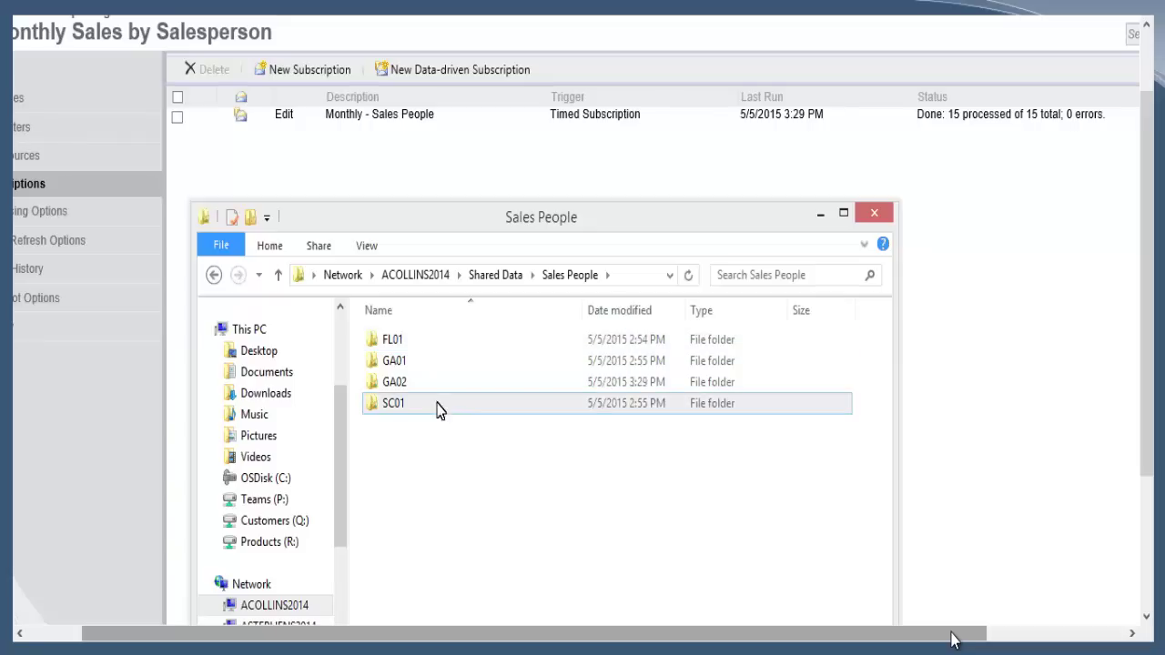
double_click(395, 348)
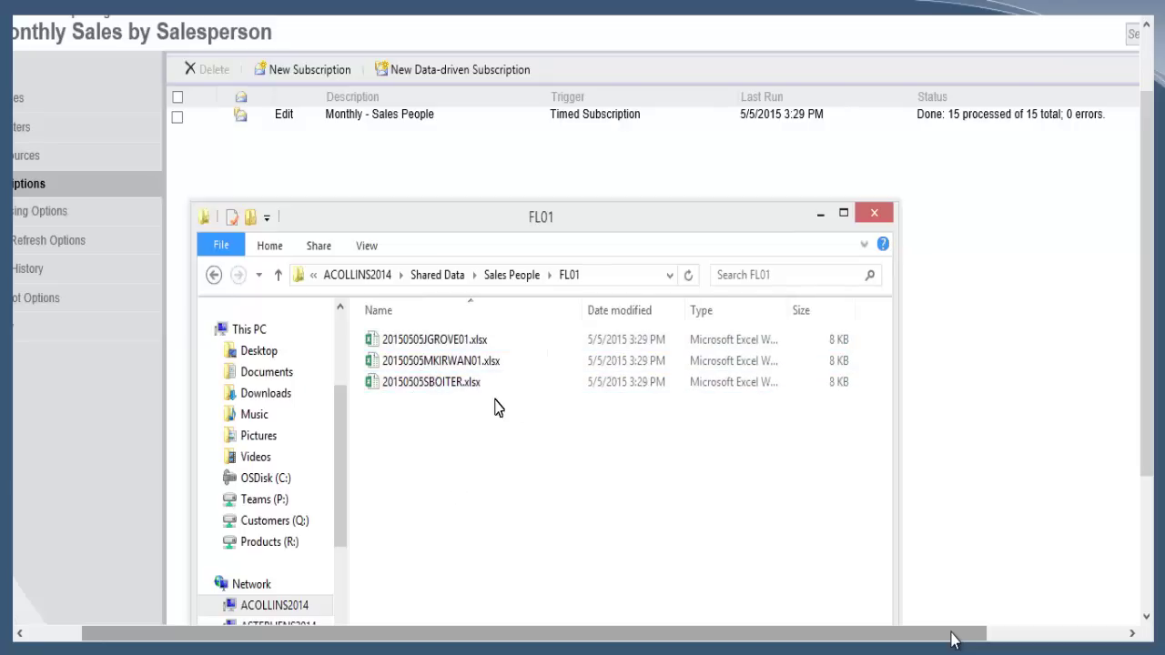
click(453, 362)
- Open the first FL01 workbook in Excel and jump down to its sales and commission totals
double_click(446, 345)
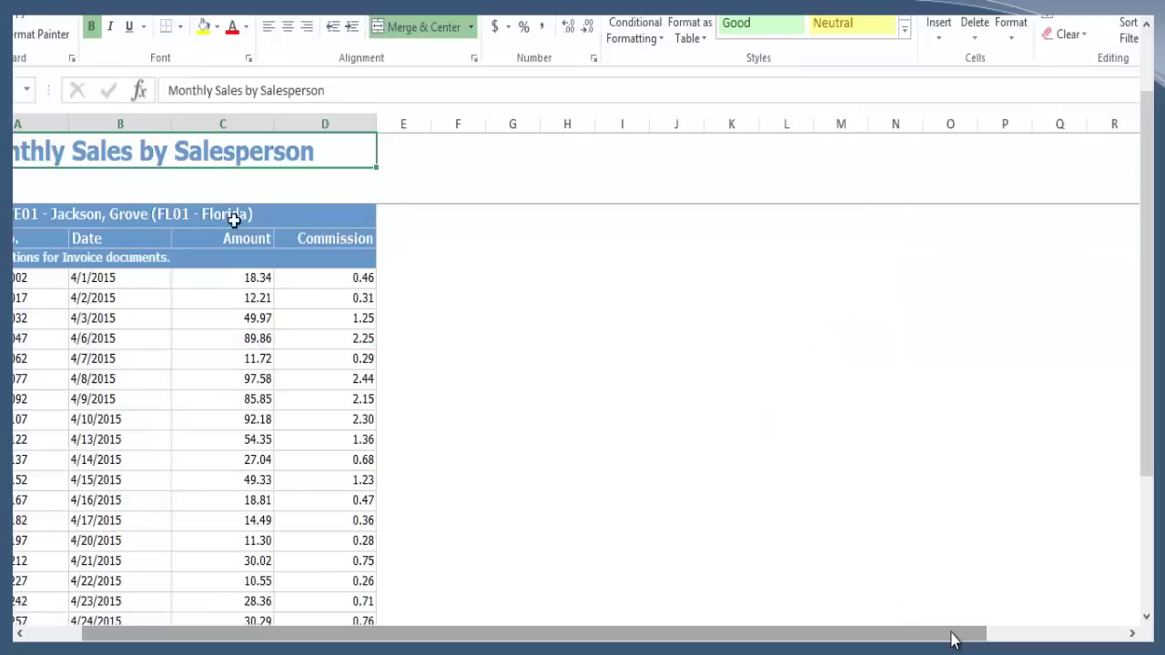
click(283, 219)
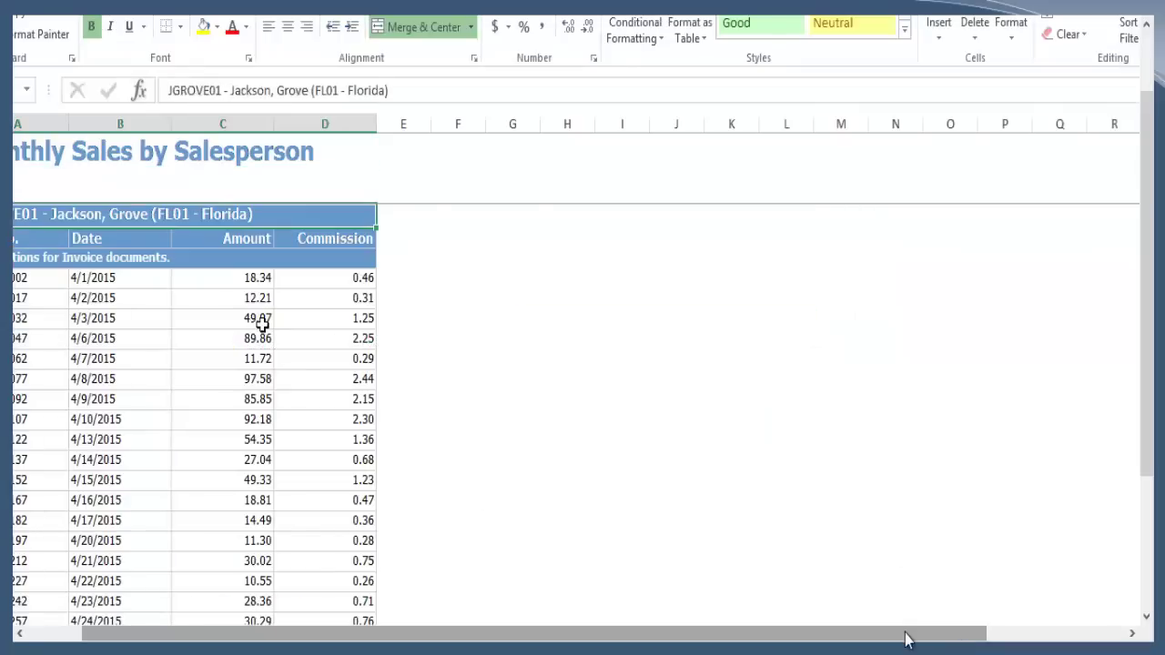
drag(906, 640, 859, 637)
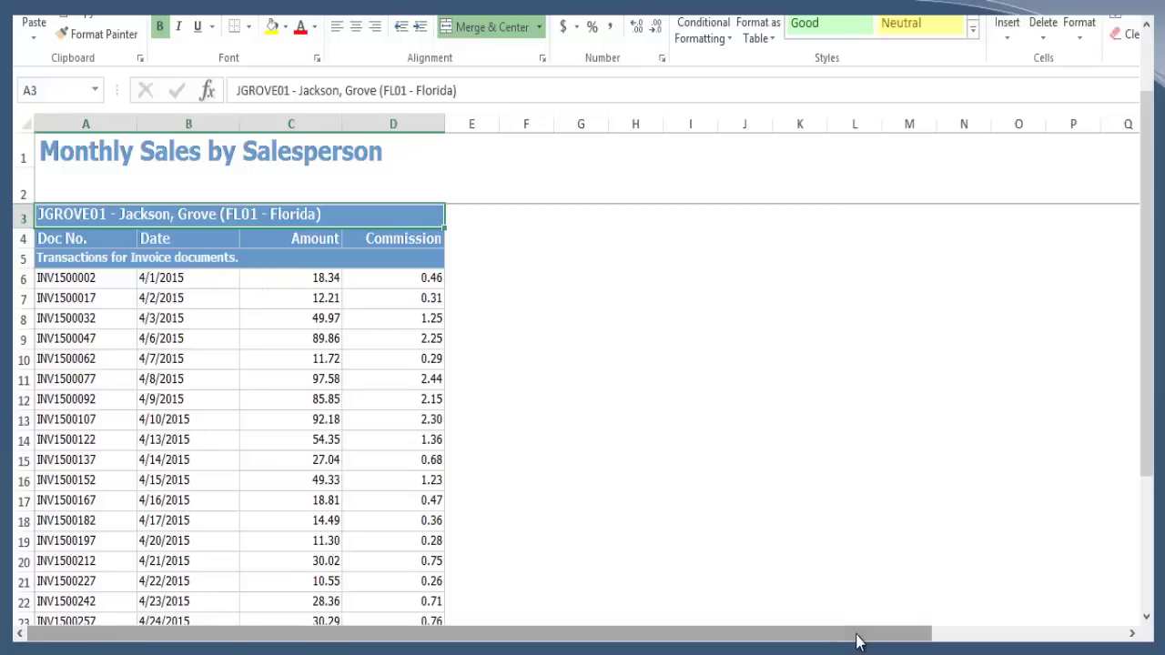
key(ctrl+Down)
key(Right)
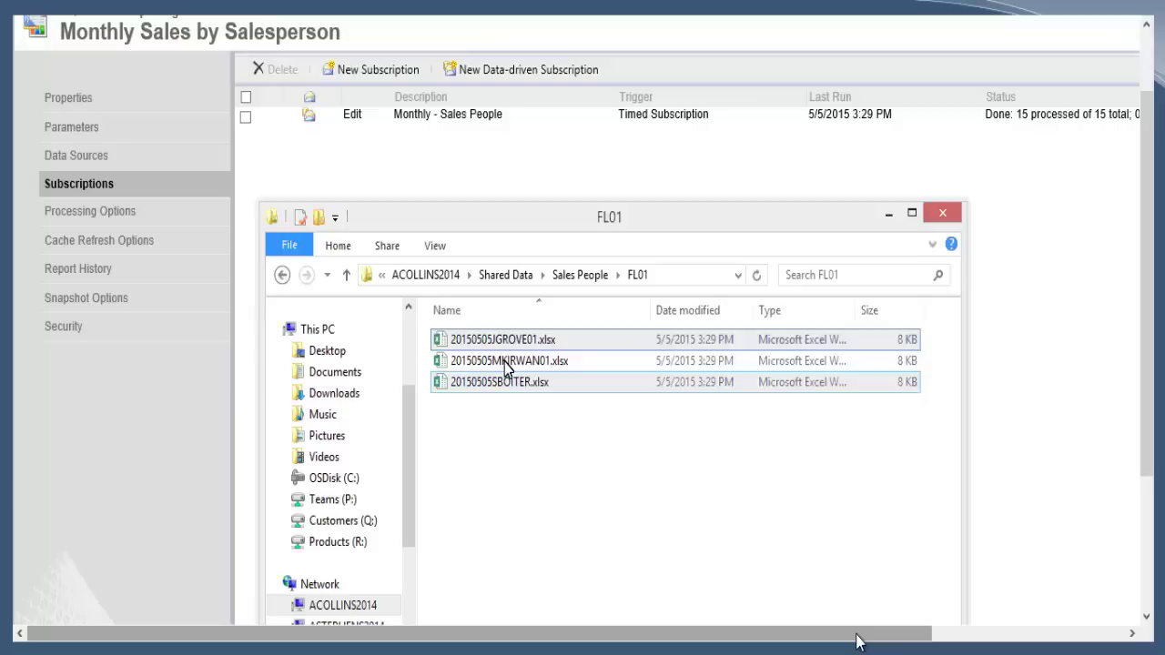
- Open the second FL01 salesperson workbook and scroll through its invoice transactions
click(507, 363)
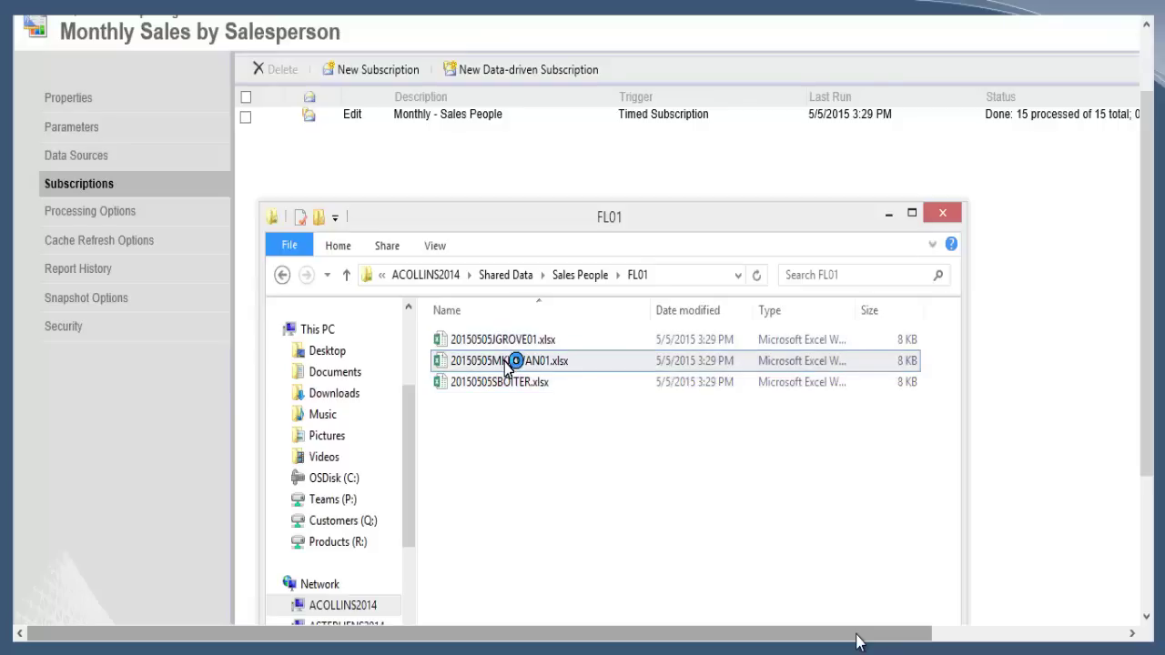
double_click(507, 364)
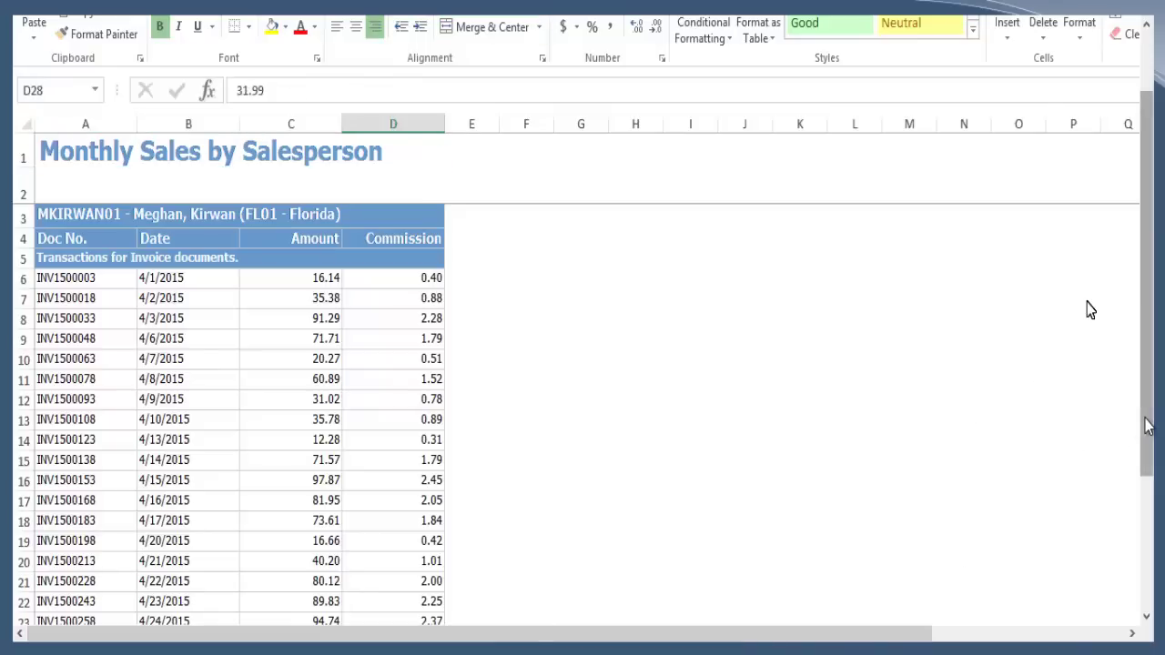
drag(1137, 439, 1120, 500)
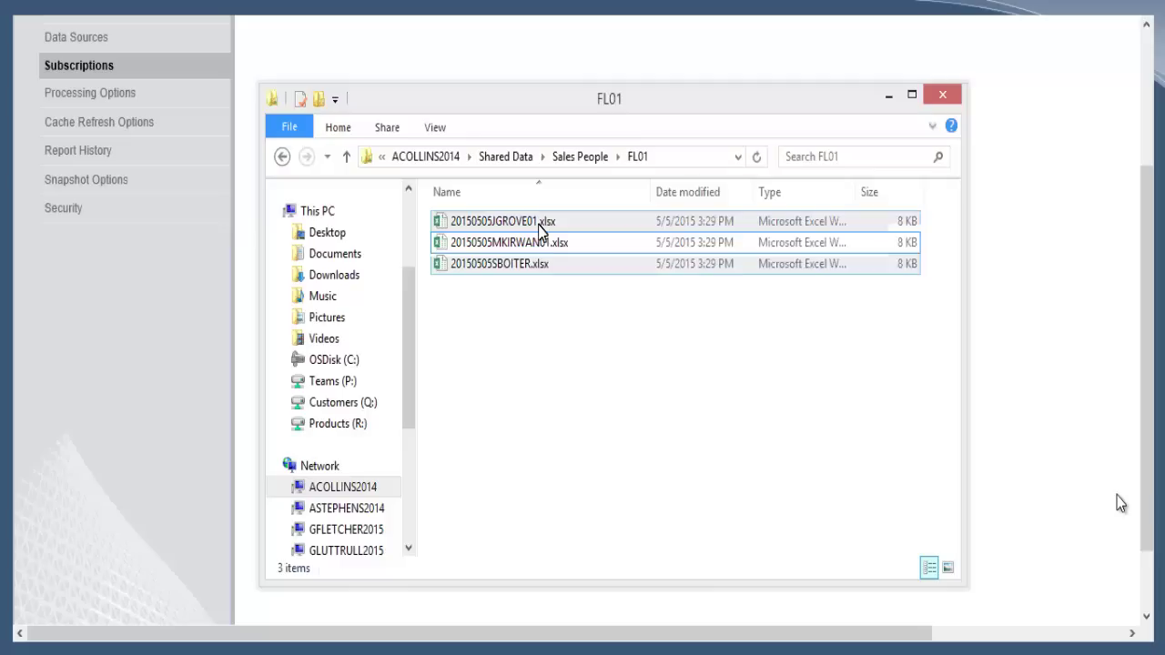
- Return to the Sales People folder and open its GA01 subfolder
click(546, 243)
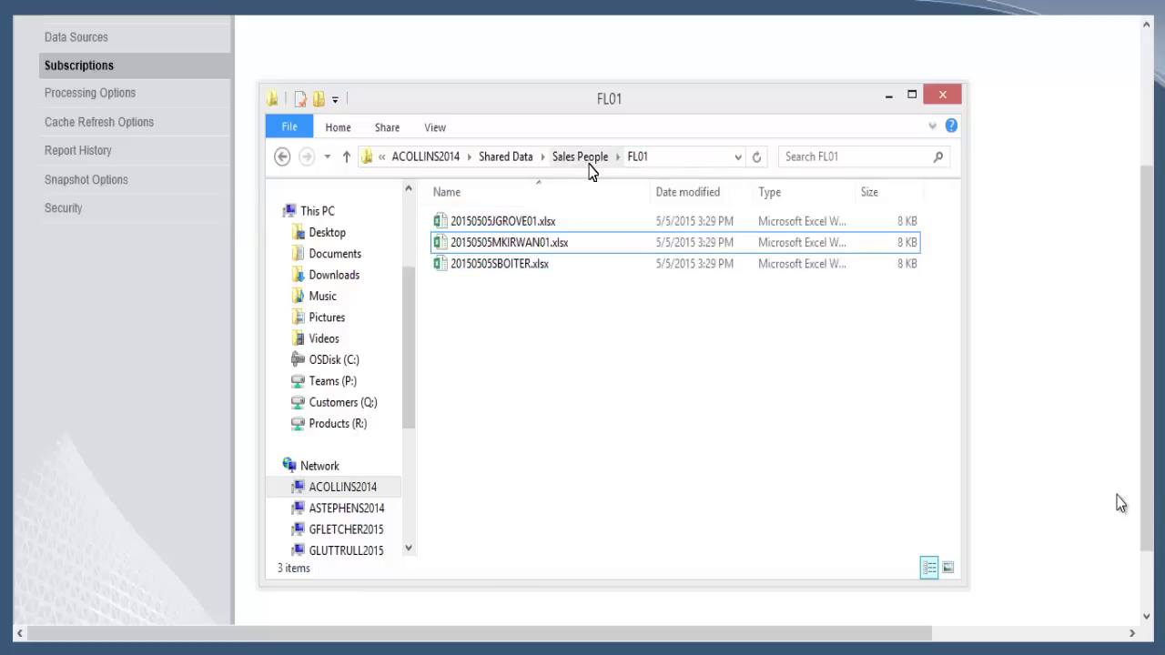
click(589, 167)
double_click(486, 252)
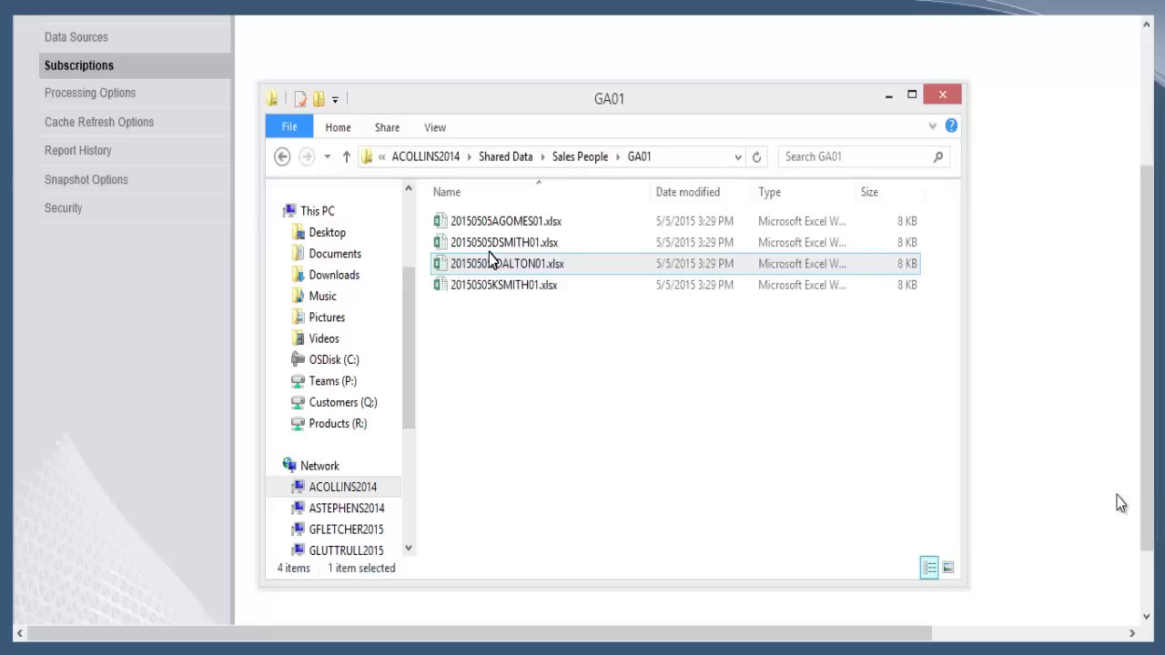